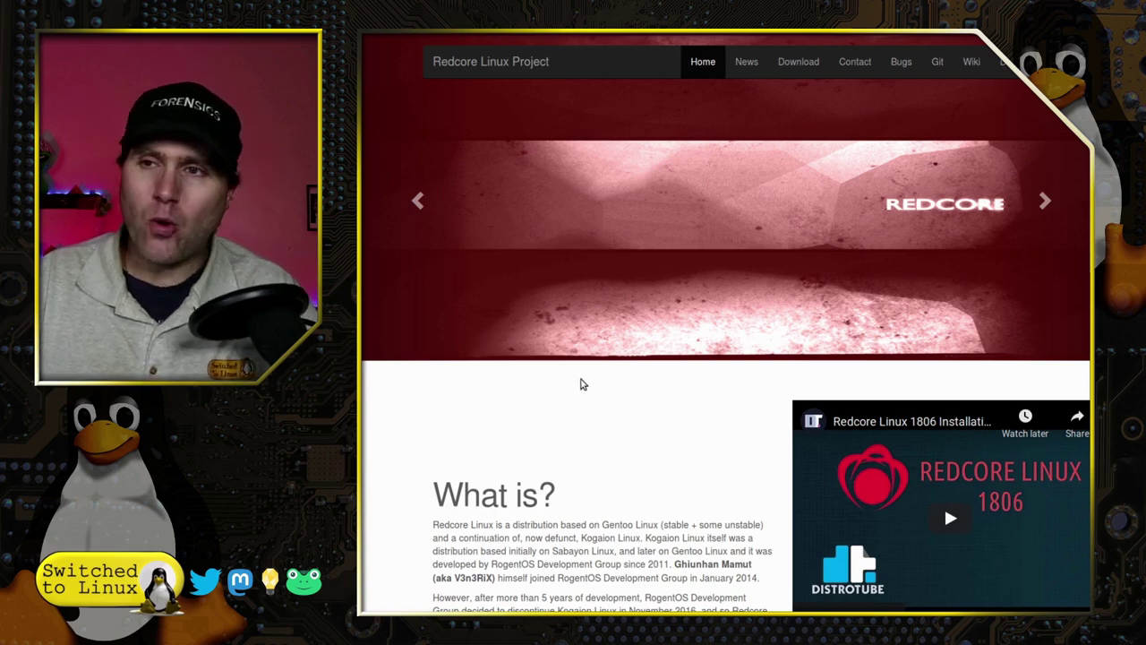
Step: Read the What is, Why, For who and How it's built sections on the Redcore Linux home page
scroll(581, 384, "down", 3)
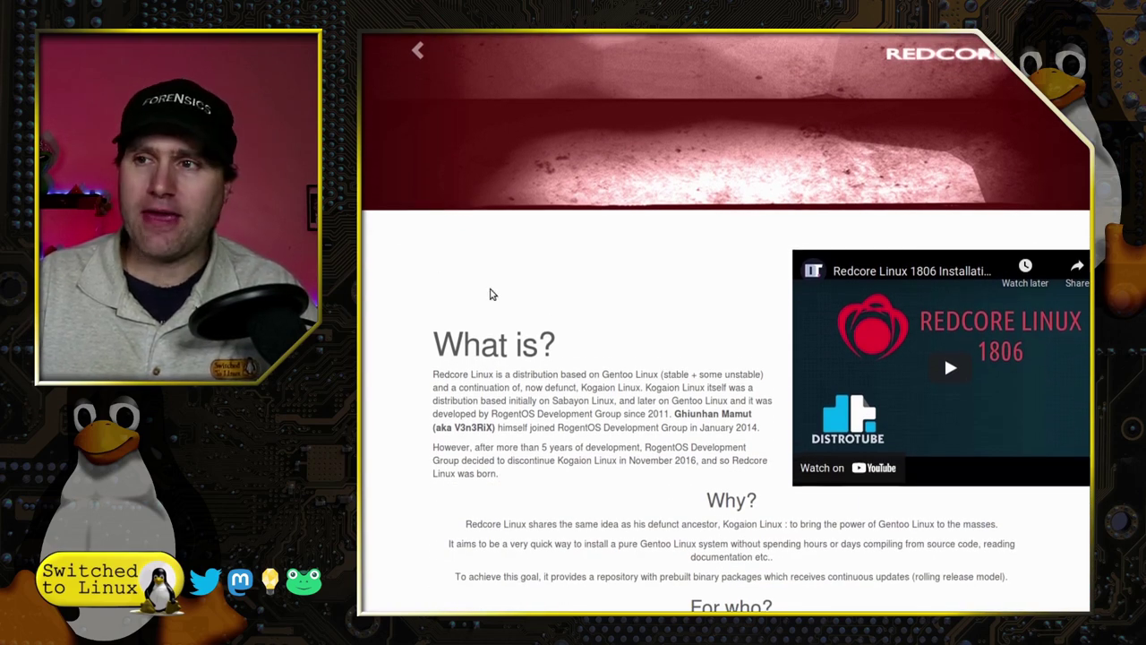
scroll(483, 287, "down", 1)
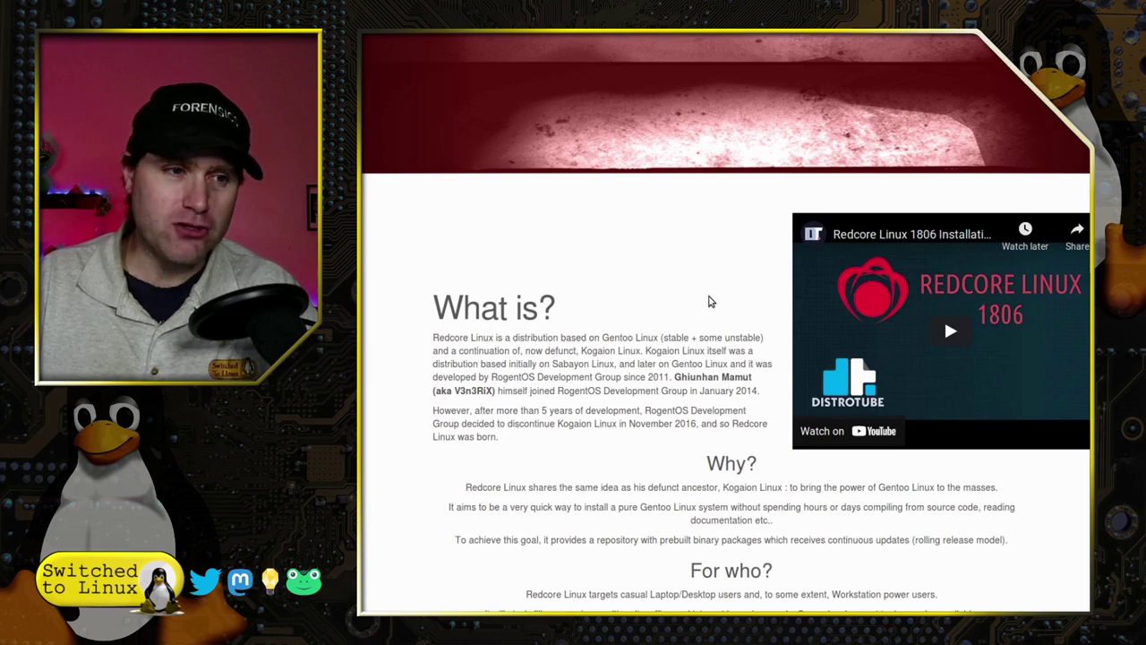
scroll(645, 289, "down", 5)
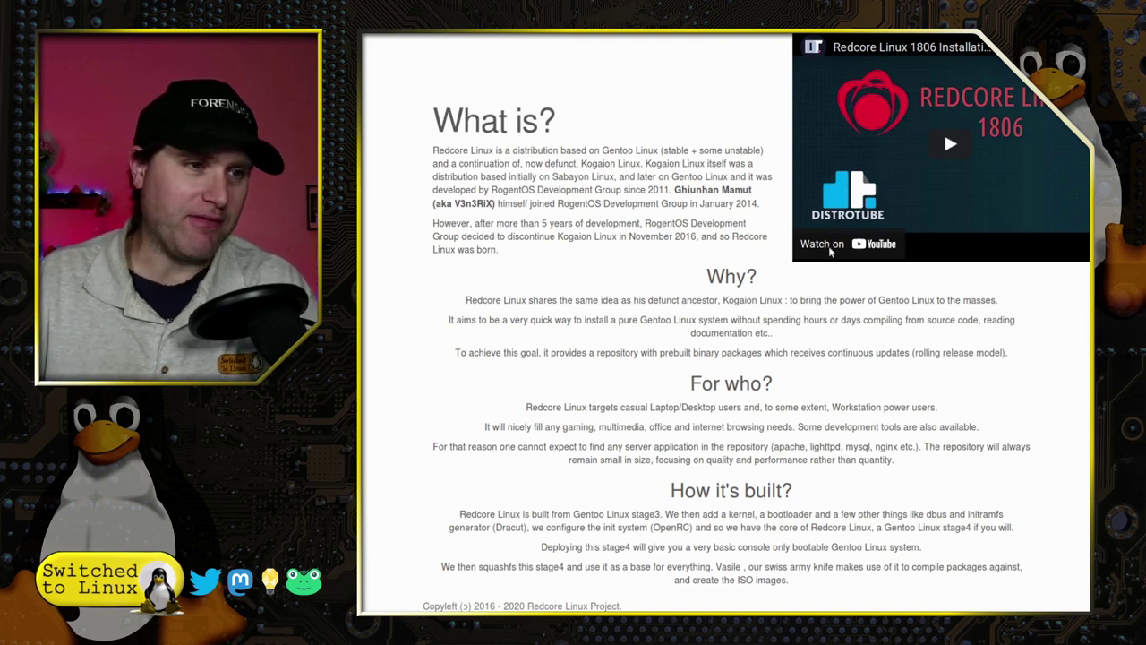
scroll(798, 315, "down", 1)
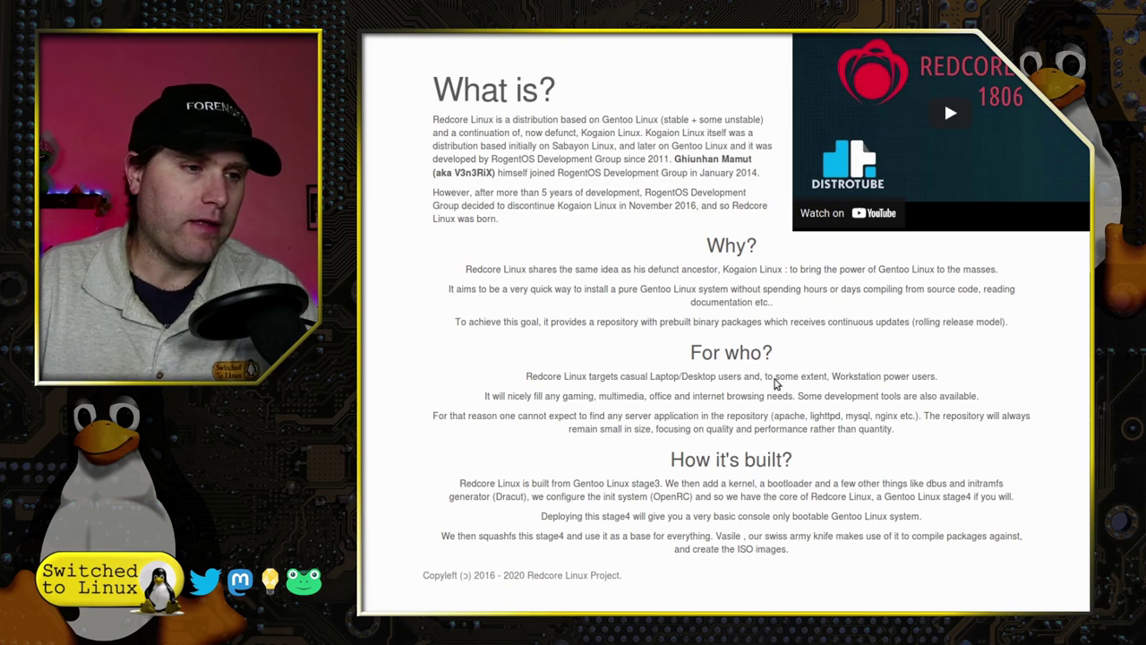
Step: Open the project's Download page and review the available live ISO images and mirrors
scroll(777, 385, "up", 5)
left_click(782, 64)
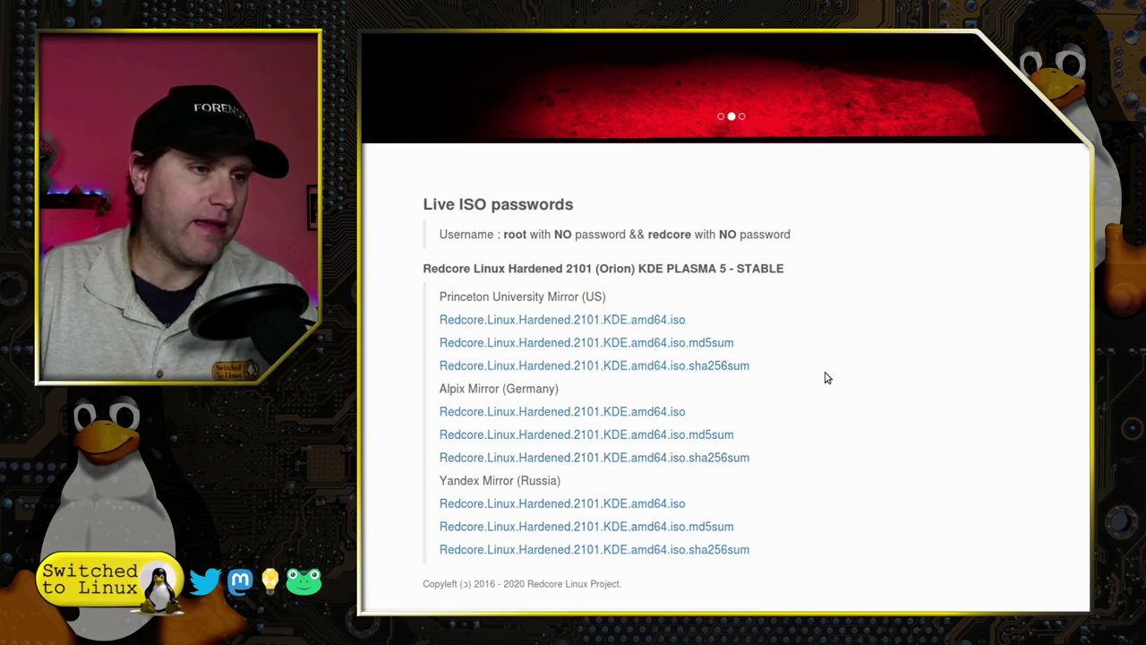
scroll(825, 377, "up", 3)
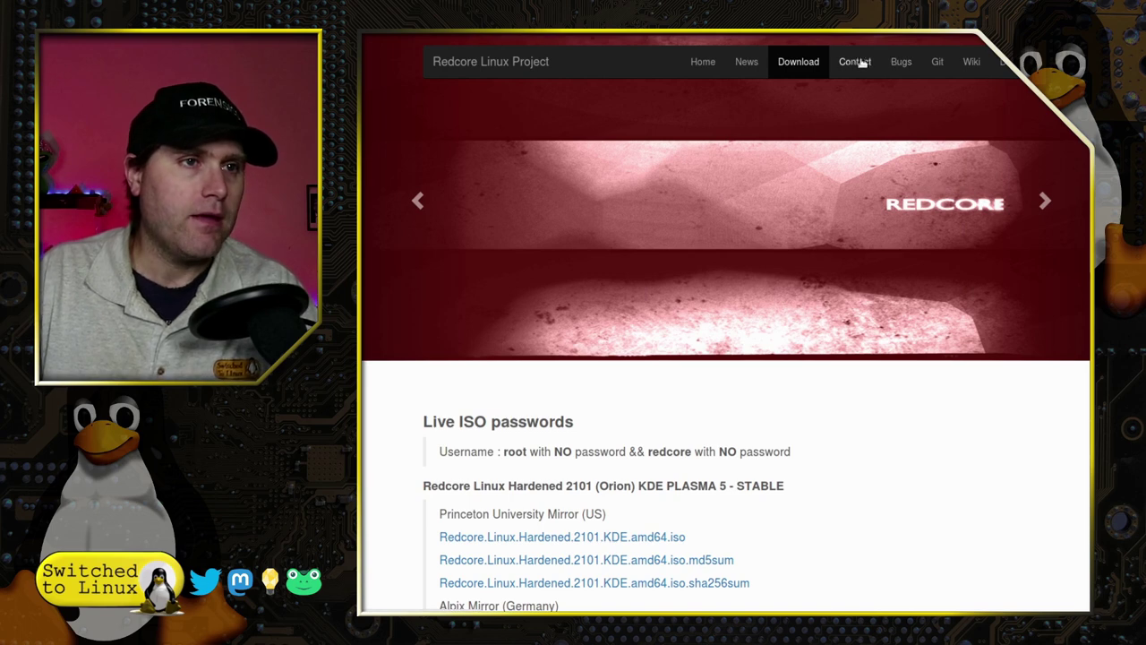
Step: Visit the project's Bugs page and its PayPal donation page, leaving each one after viewing
left_click(900, 64)
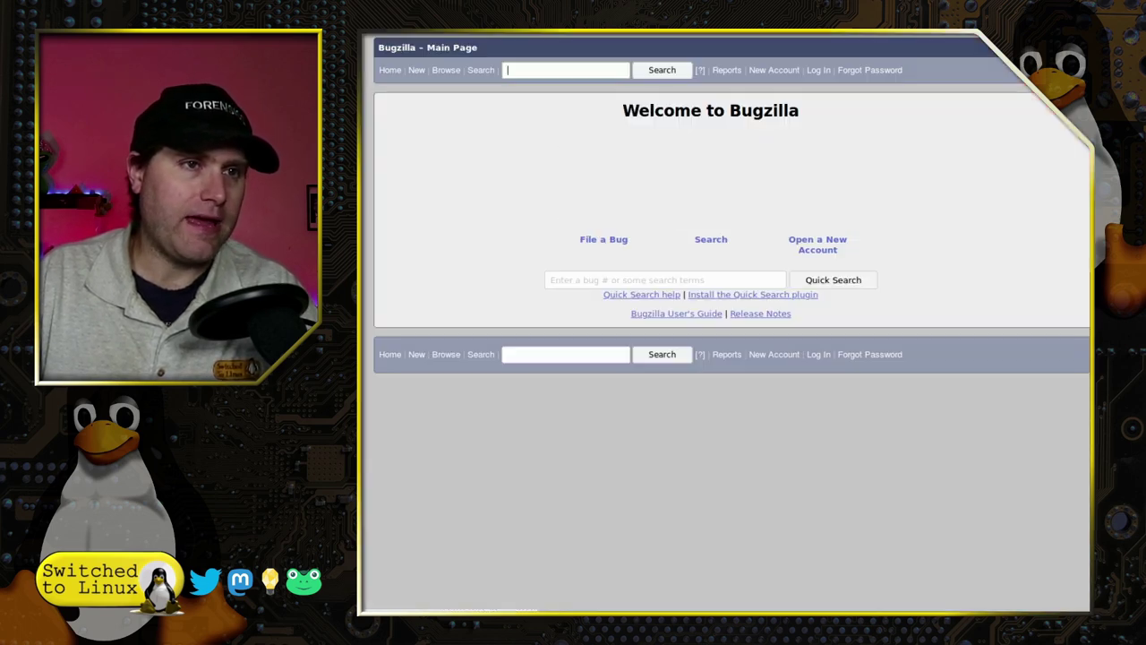
key("alt+Left")
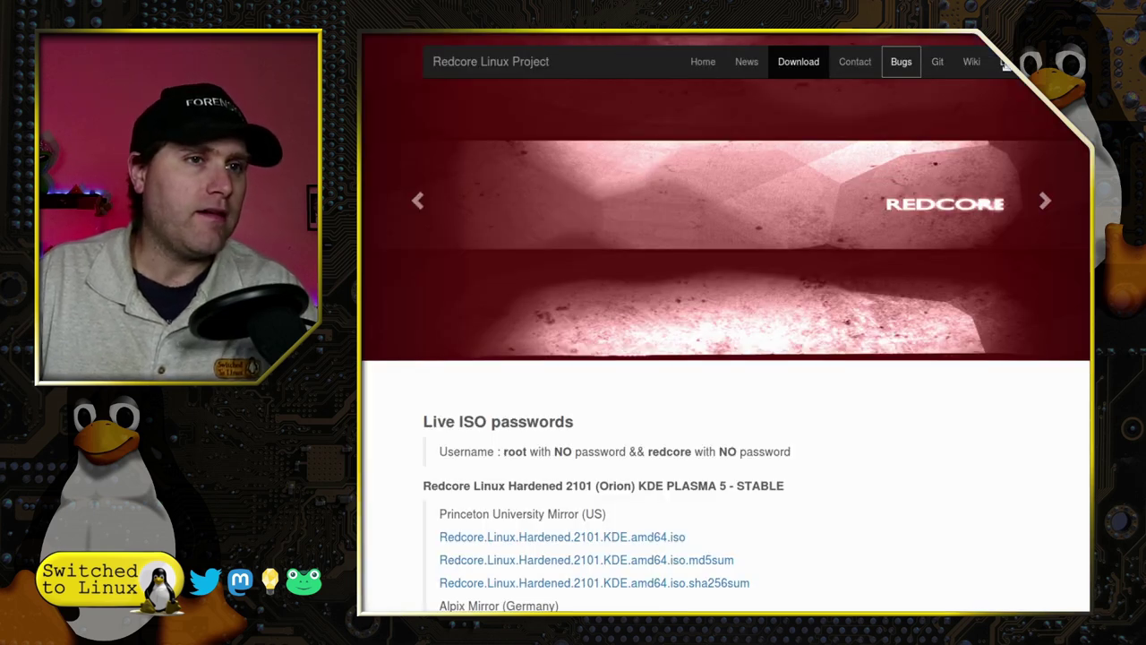
left_click(1005, 62)
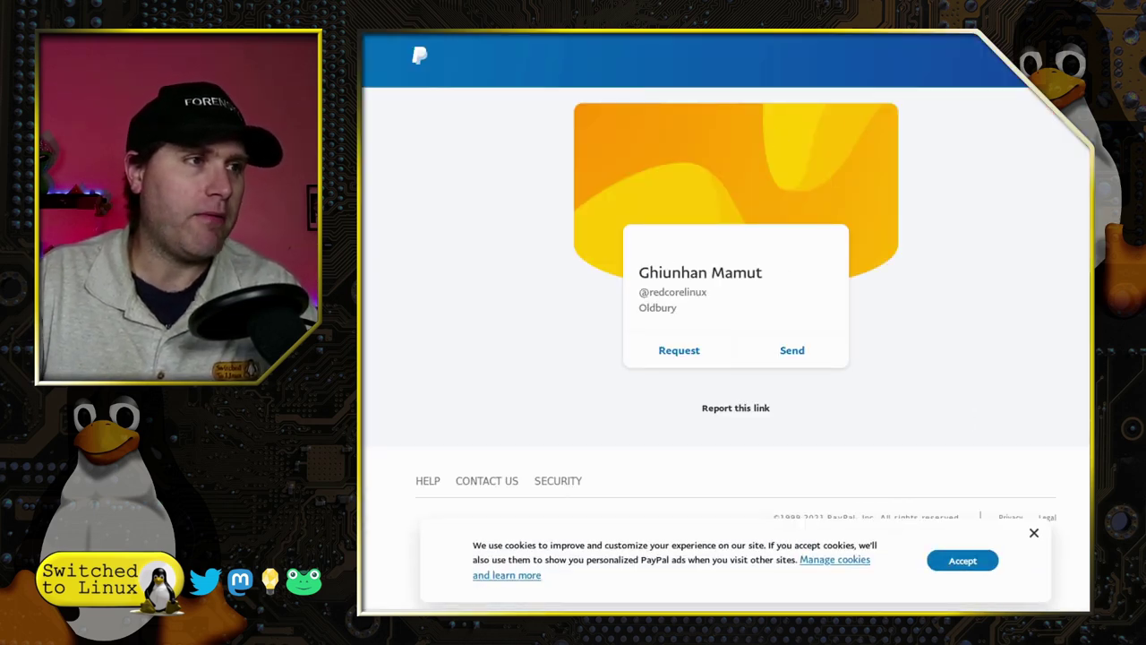
key("ctrl+w")
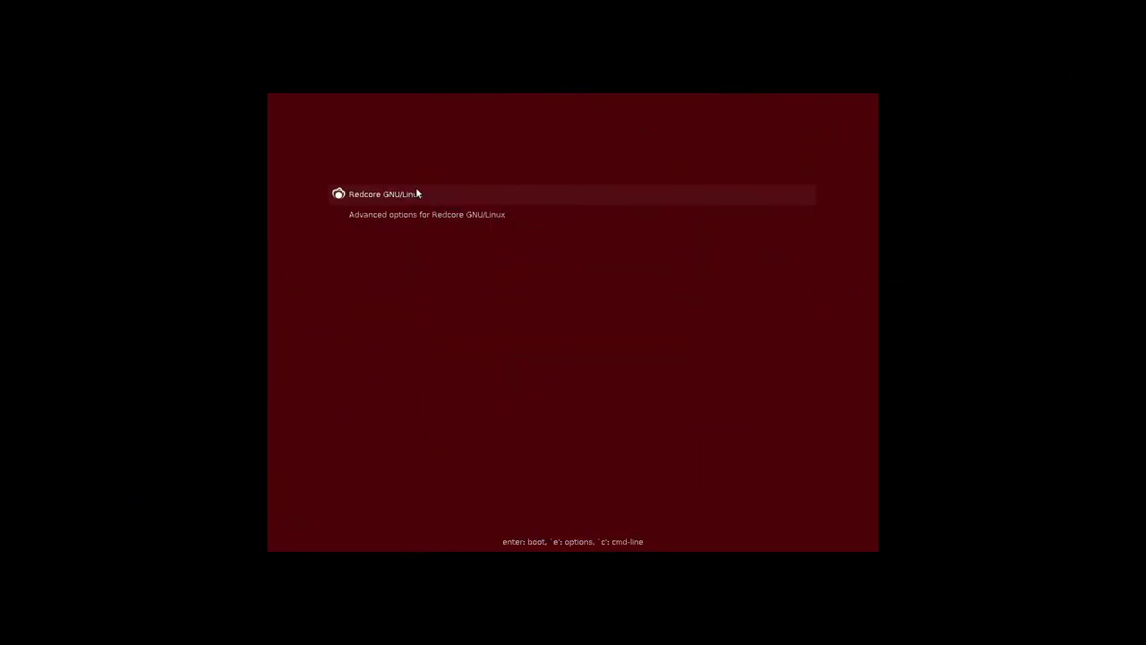
Step: Boot the Redcore GNU/Linux entry and enter the account password on the login screen
key("Return")
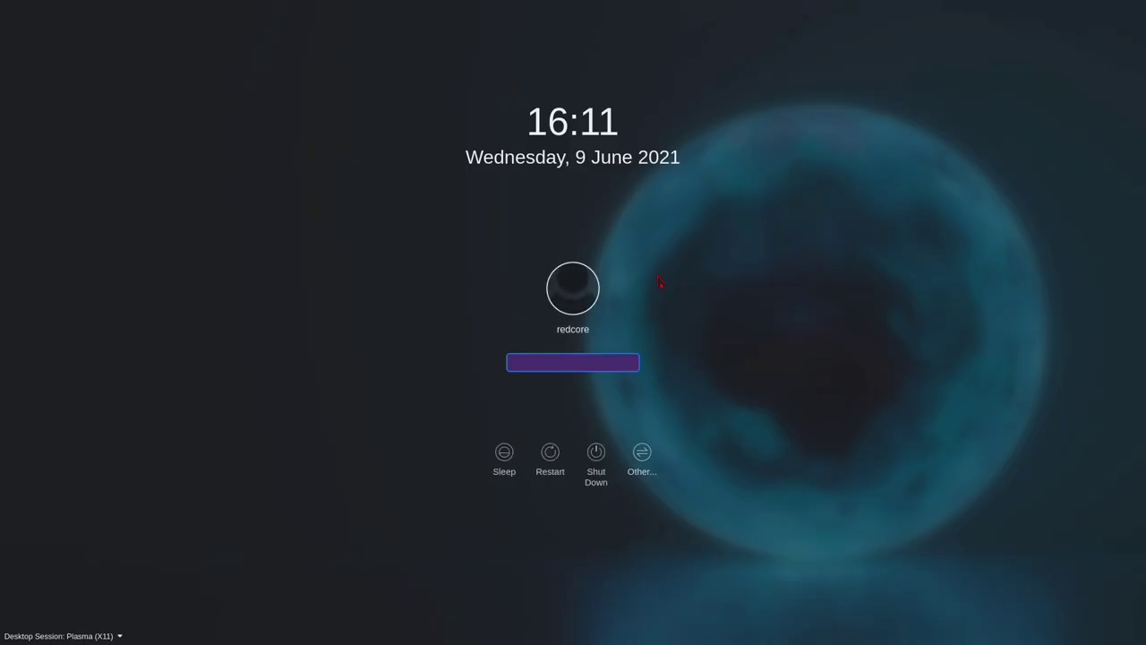
left_click(593, 363)
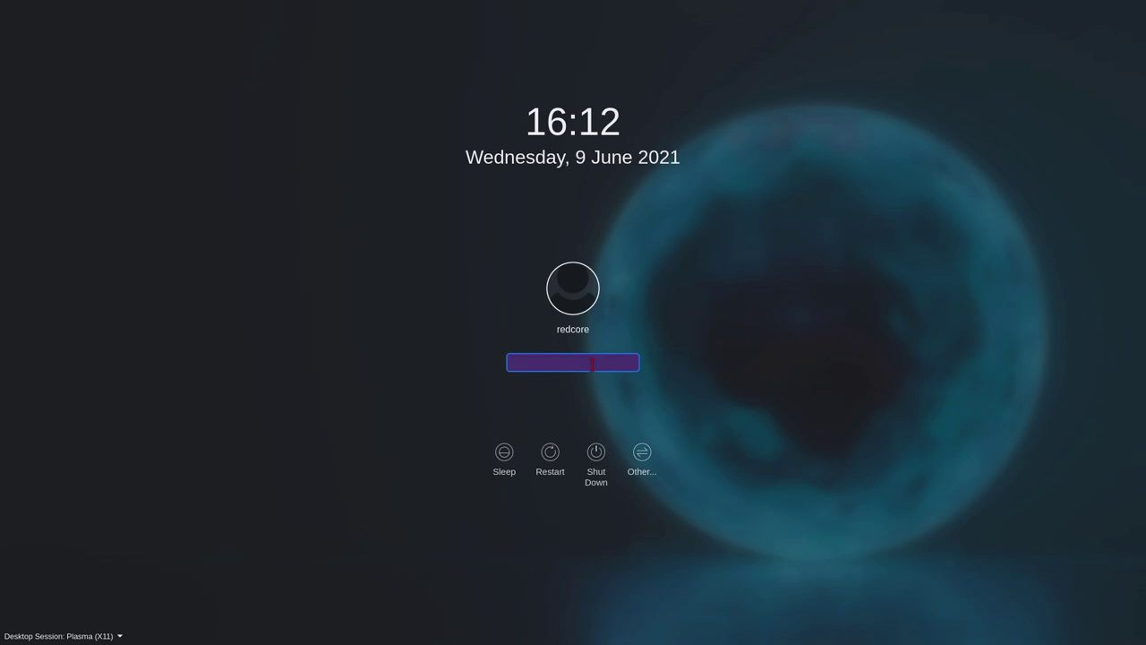
type("••")
Step: Review the available desktop sessions on the login screen and choose Plasma (Wayland) for the login
left_click(113, 632)
key("Up")
key("Up")
key("Down")
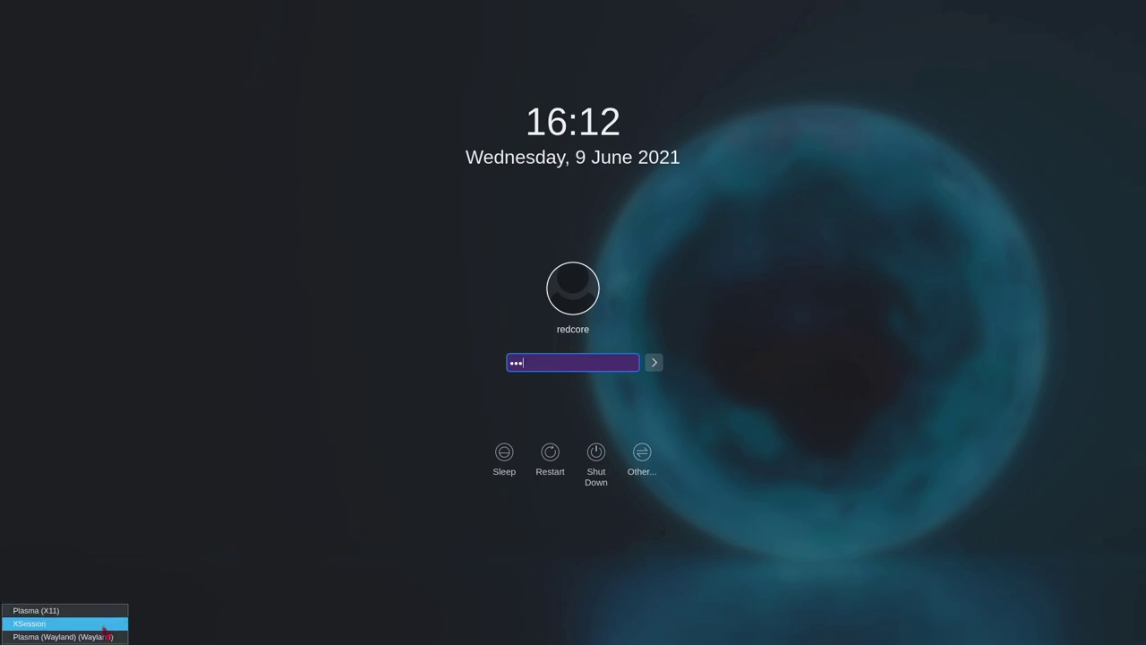
left_click(124, 608)
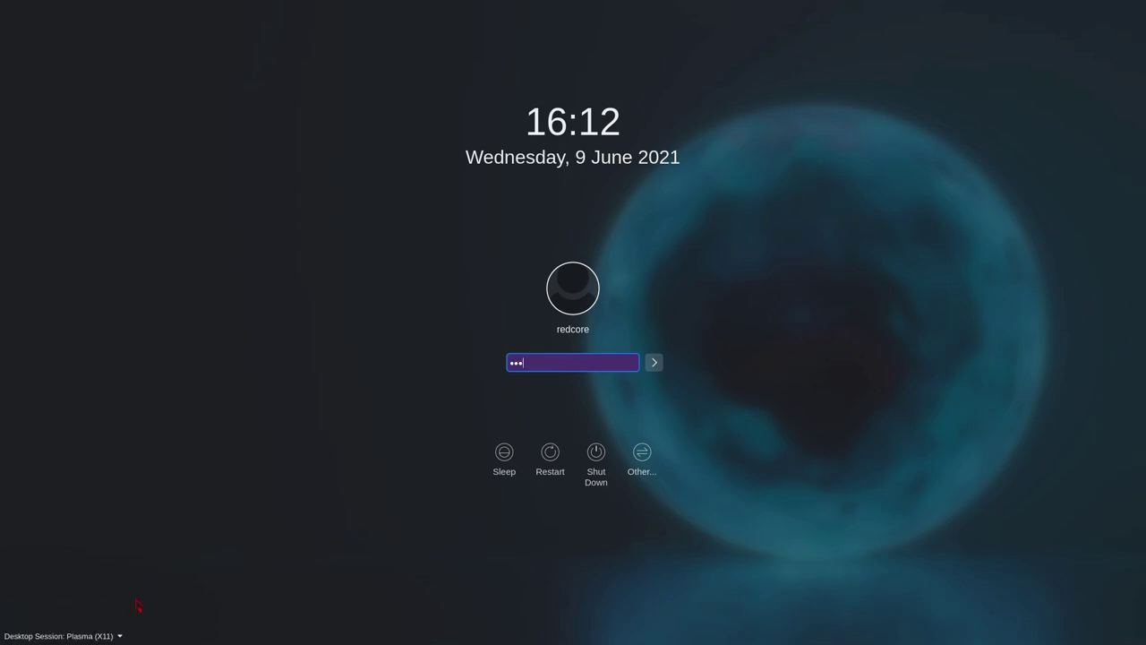
left_click(120, 634)
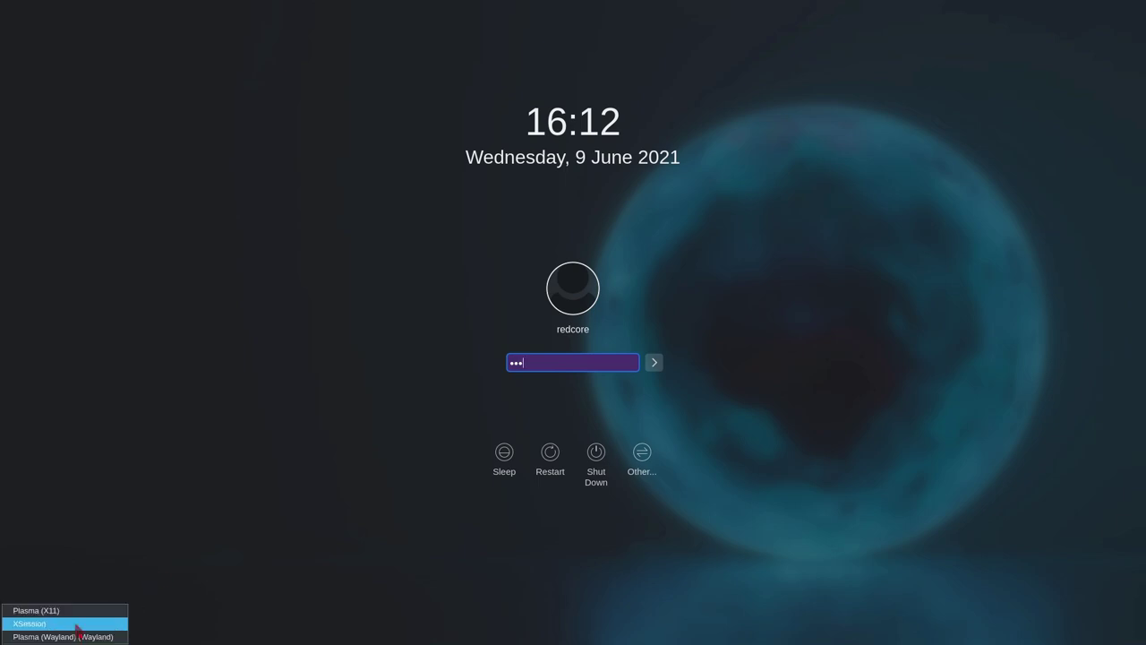
left_click(82, 638)
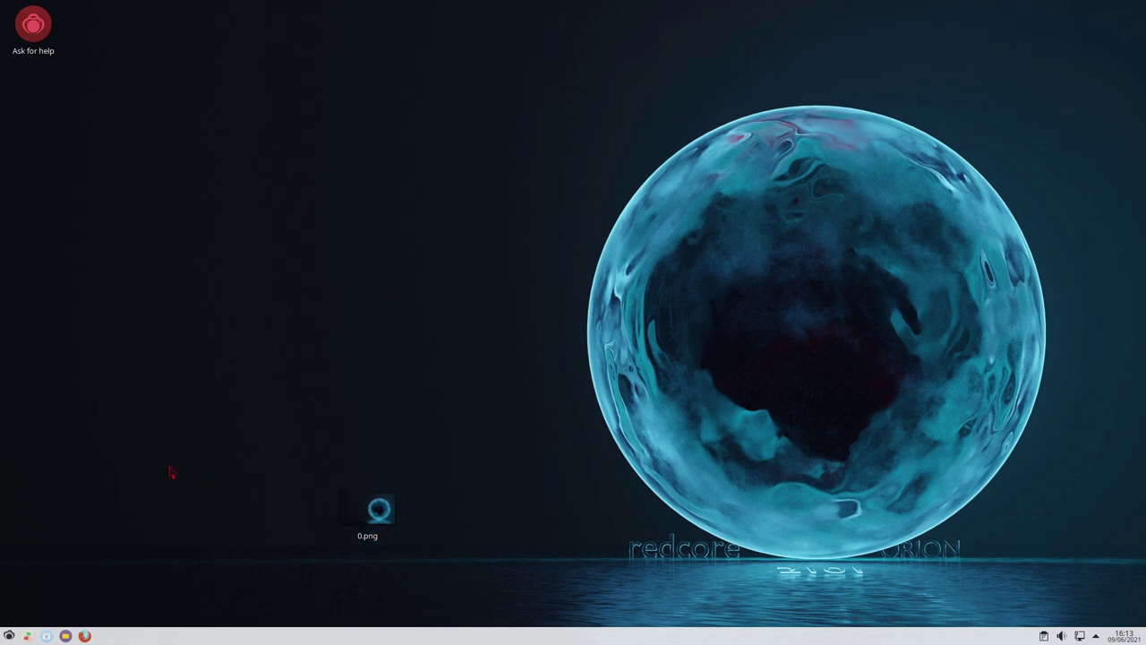
Step: Delete the 0.png file from the desktop
left_click_drag(292, 482, 465, 562)
key("Delete")
Step: Search the application launcher for "doc", clear the search and look over the application categories
left_click(6, 636)
type("doc")
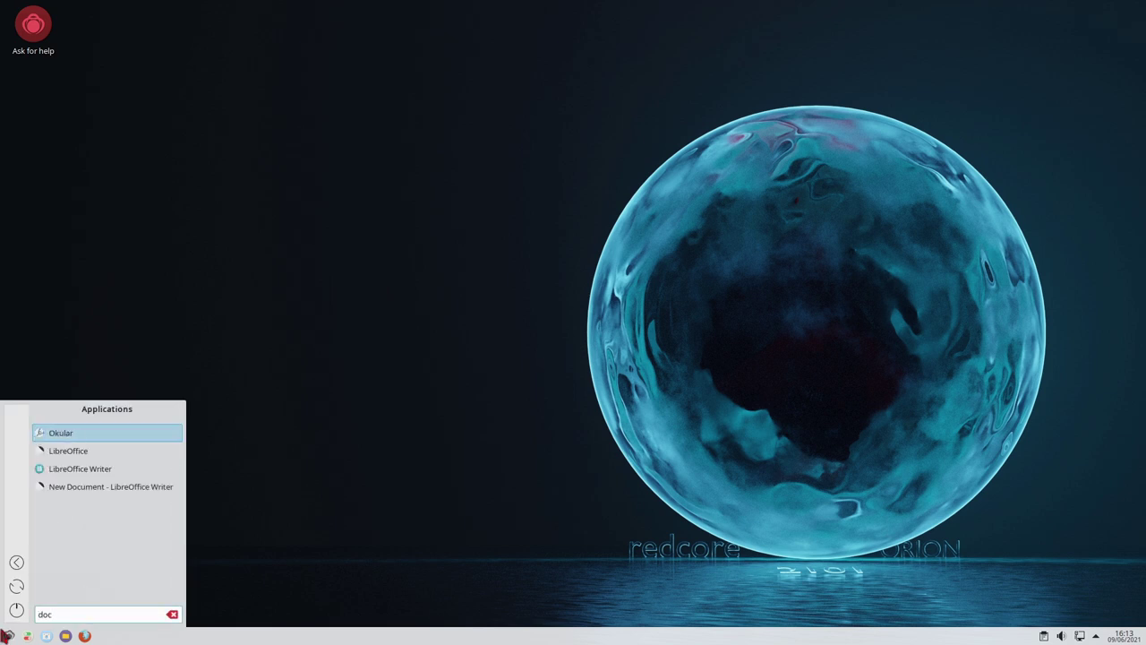
key("BackSpace")
key("BackSpace")
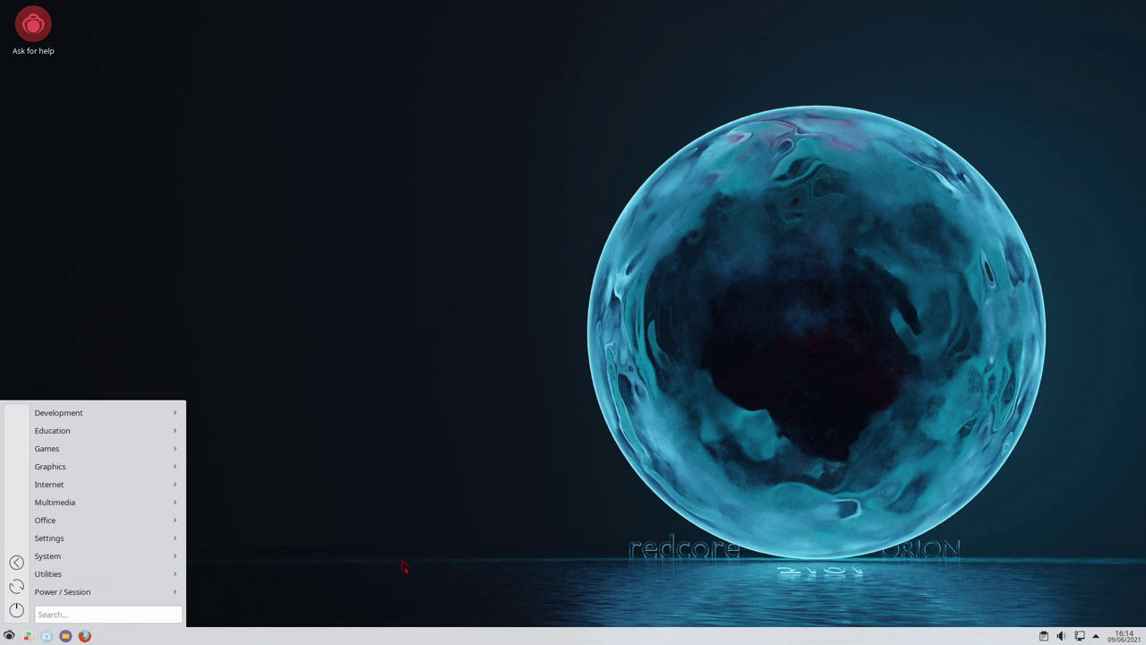
left_click(9, 635)
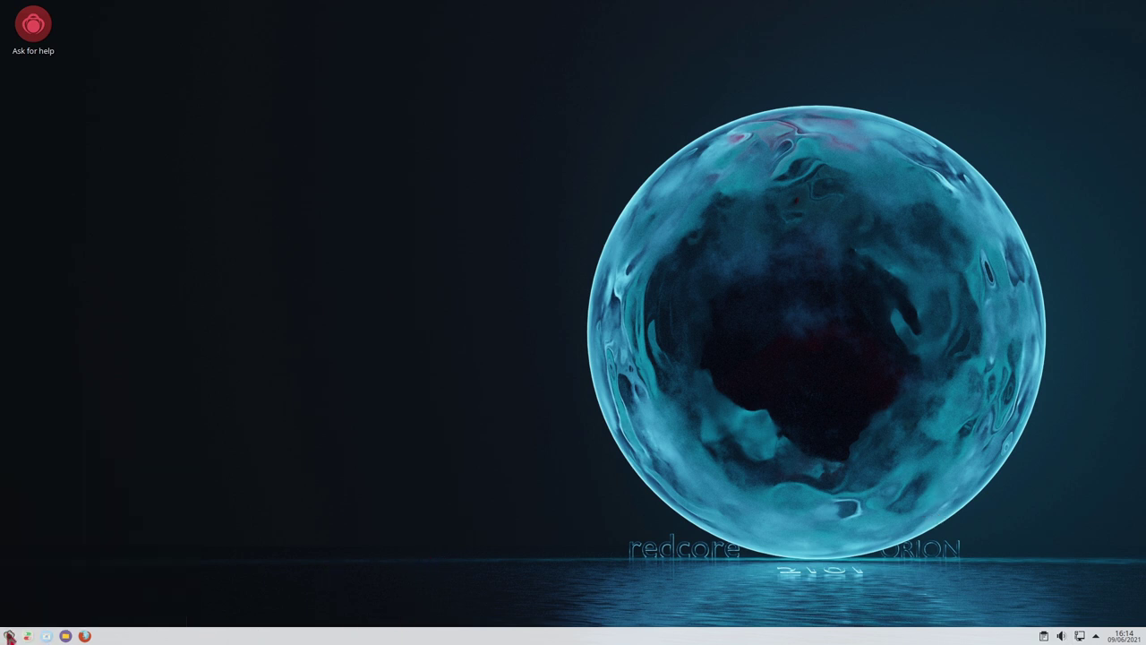
left_click(9, 635)
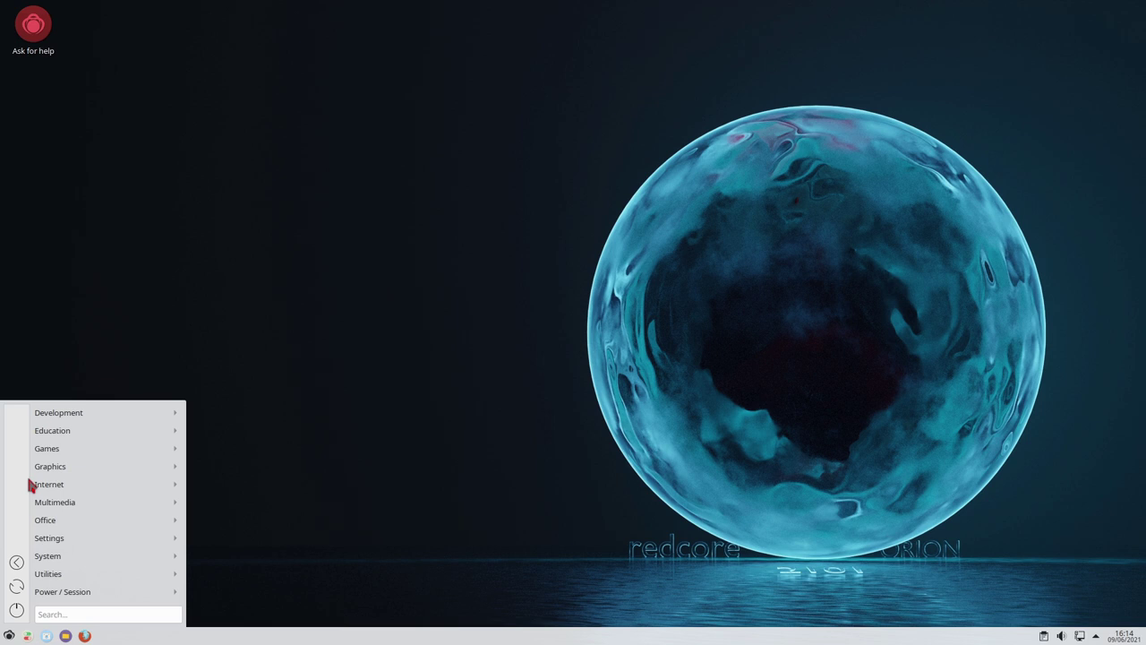
key("Escape")
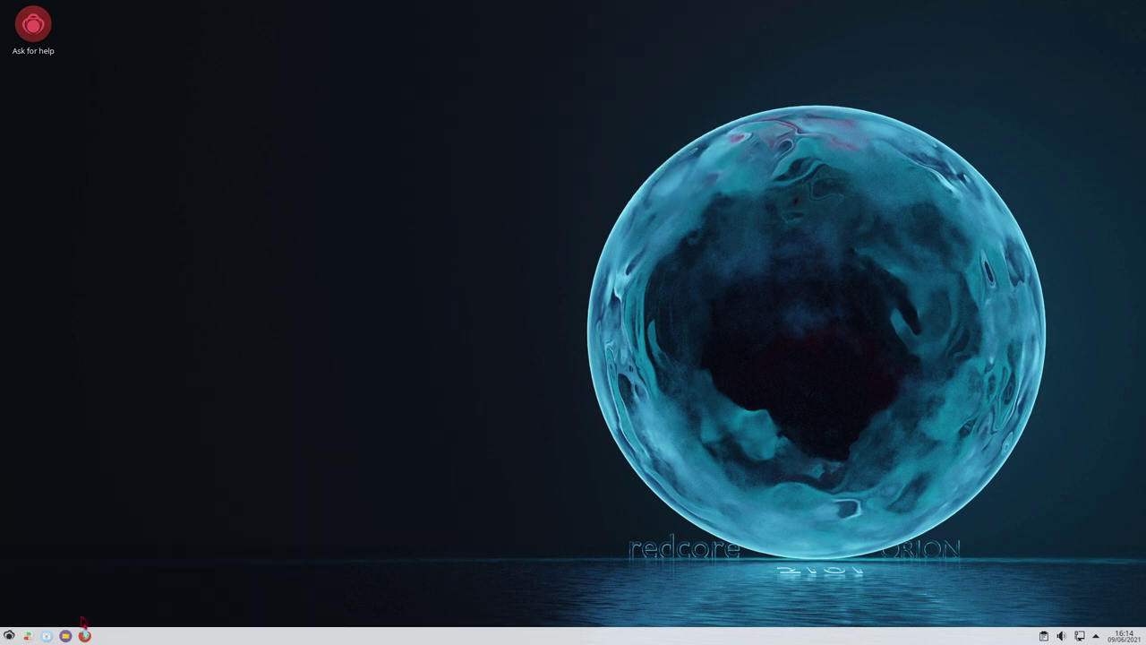
Step: Apply the Breeze Twilight global theme in System Settings and close the settings window
left_click(9, 635)
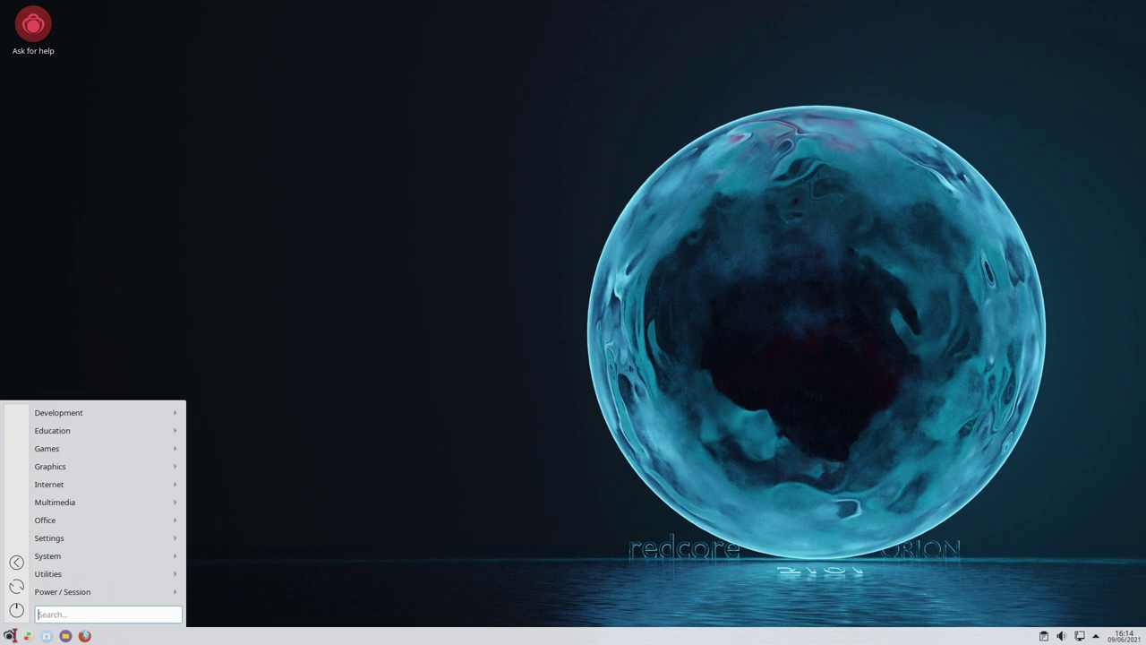
type("sett")
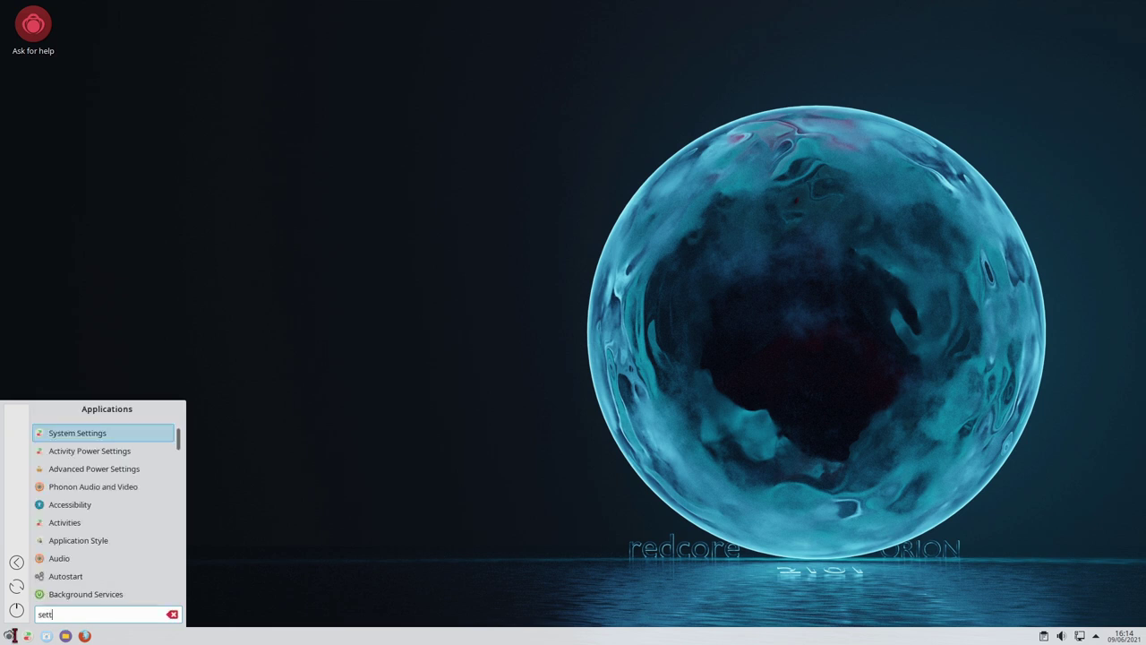
left_click(99, 437)
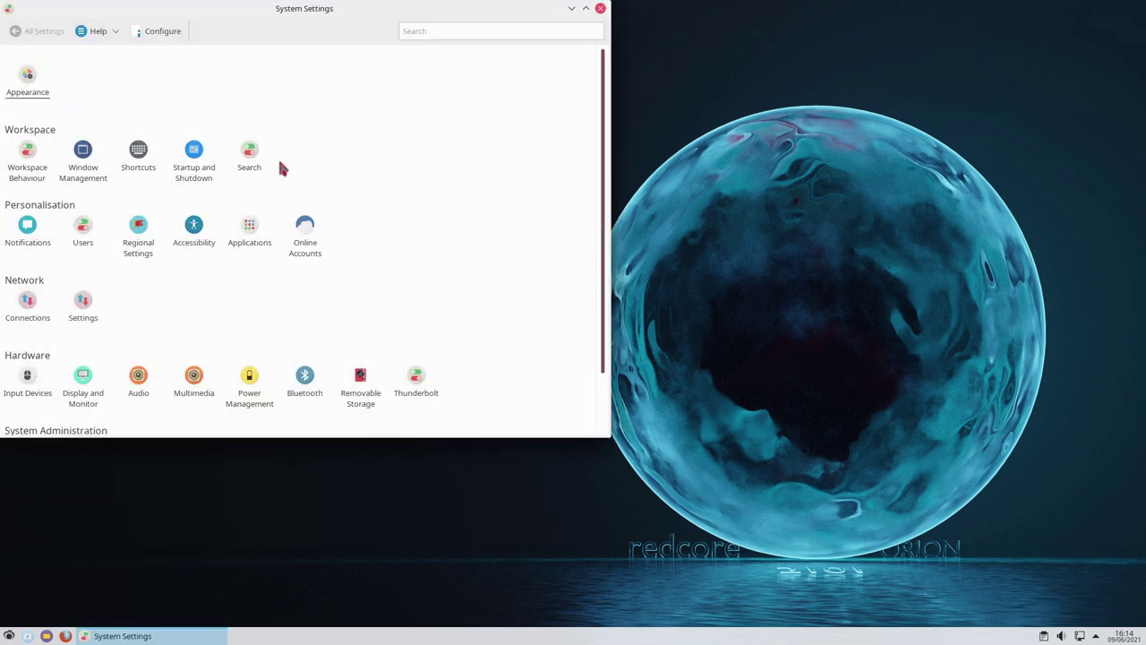
left_click(27, 79)
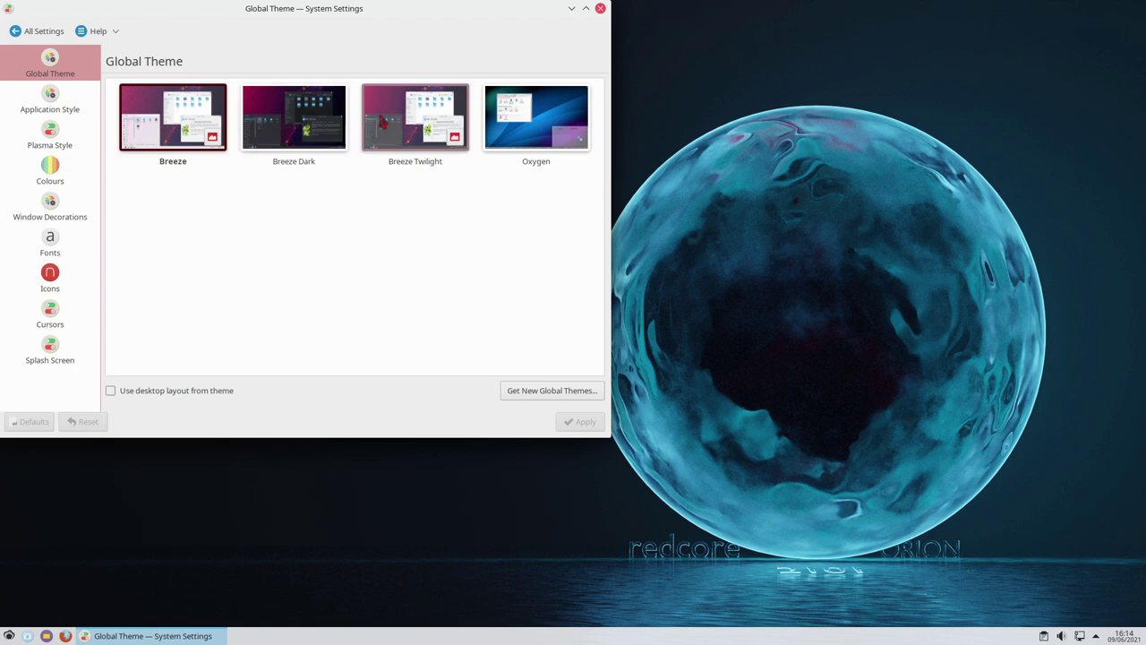
left_click(417, 123)
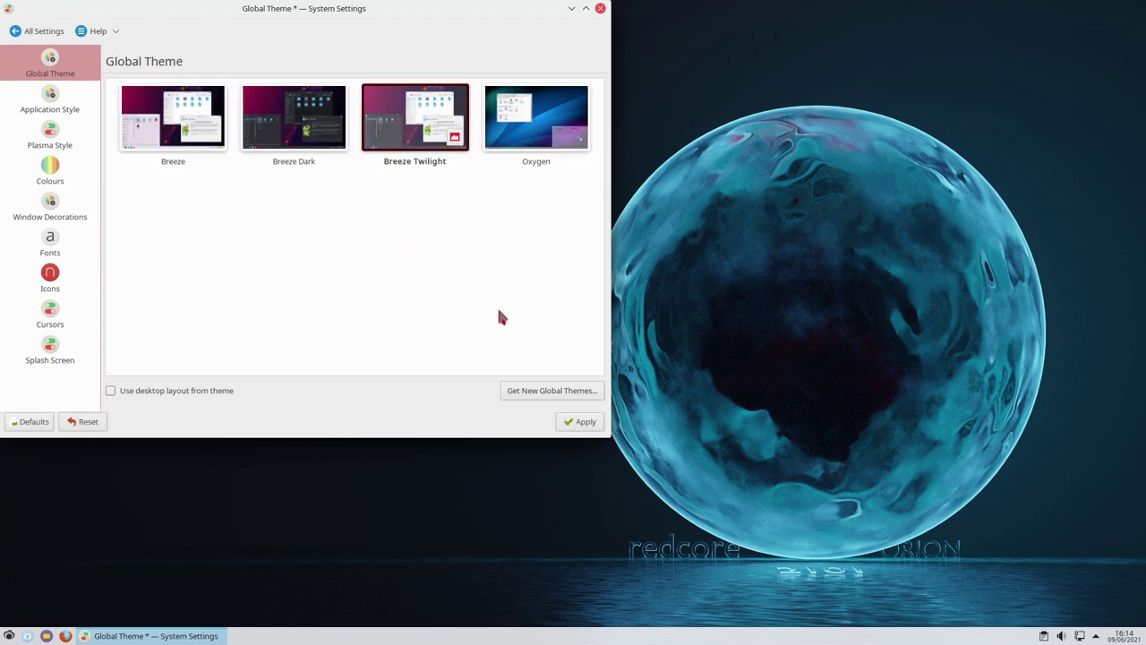
left_click(580, 421)
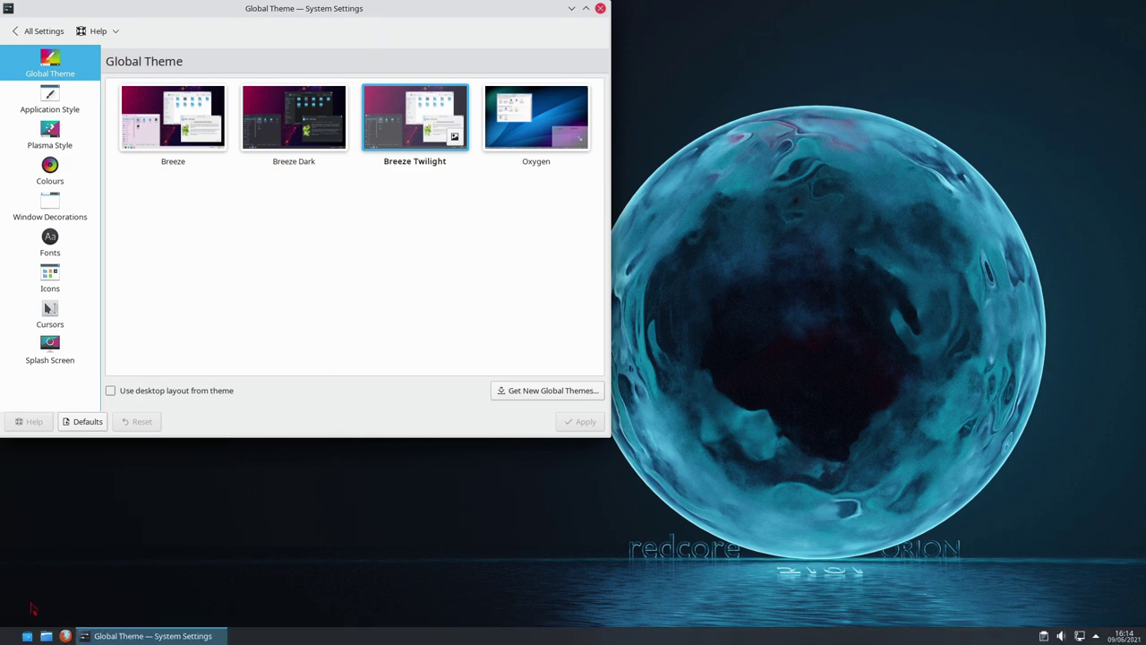
left_click(600, 9)
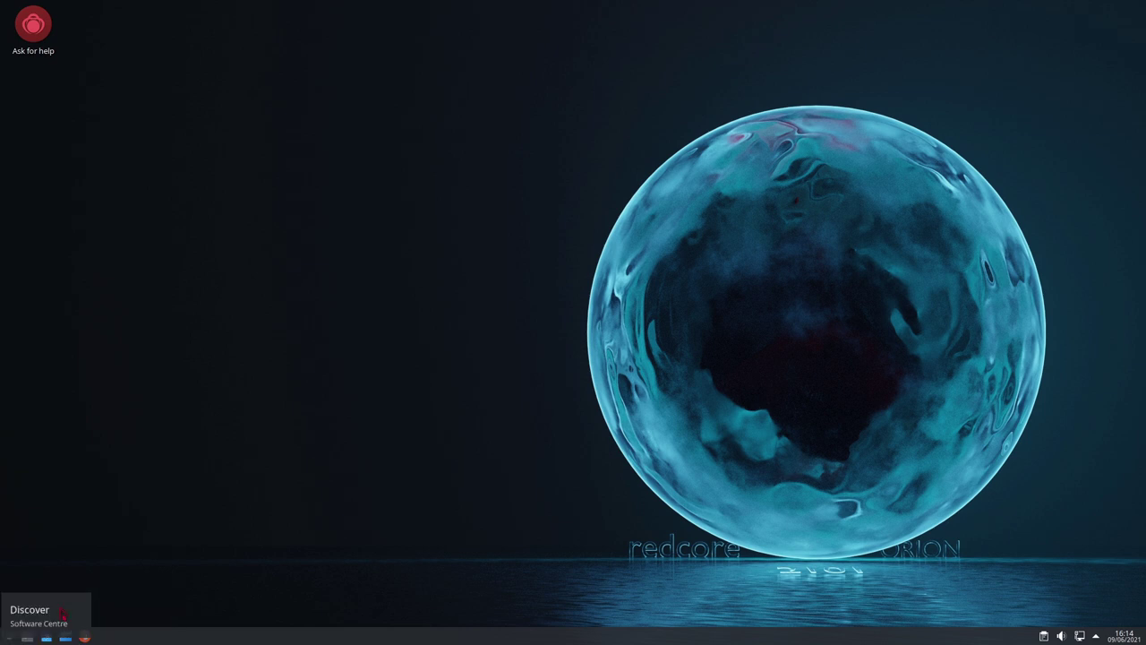
Step: Inspect the application launcher and a Dolphin file manager window under the new theme, closing both
left_click(27, 637)
mouse_move(56, 428)
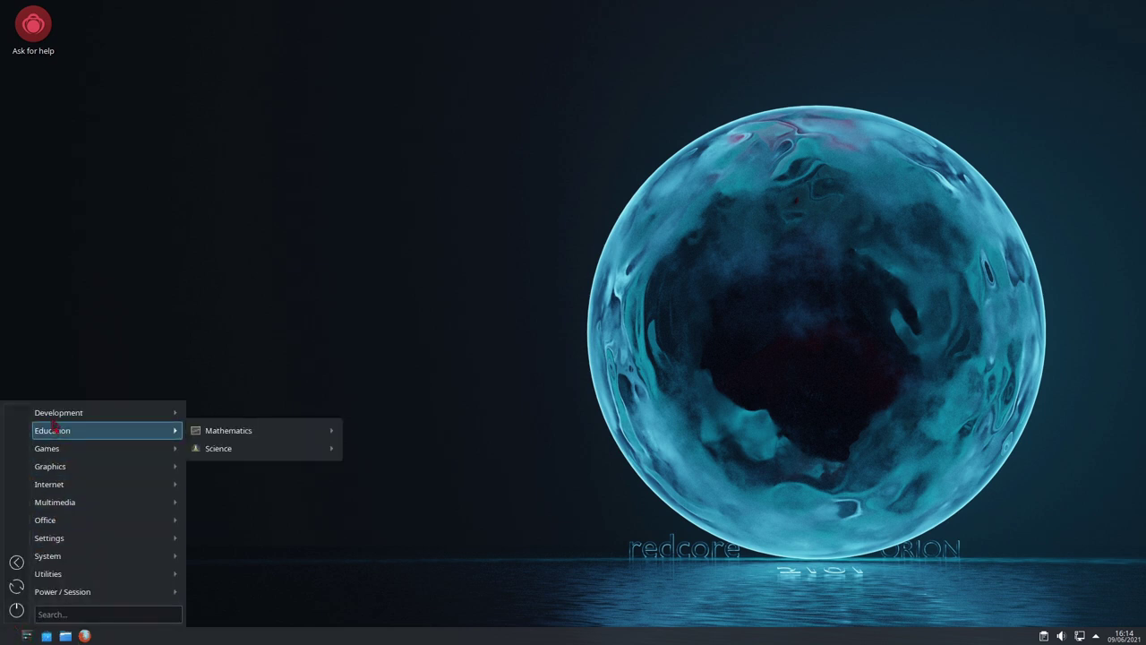
left_click(387, 350)
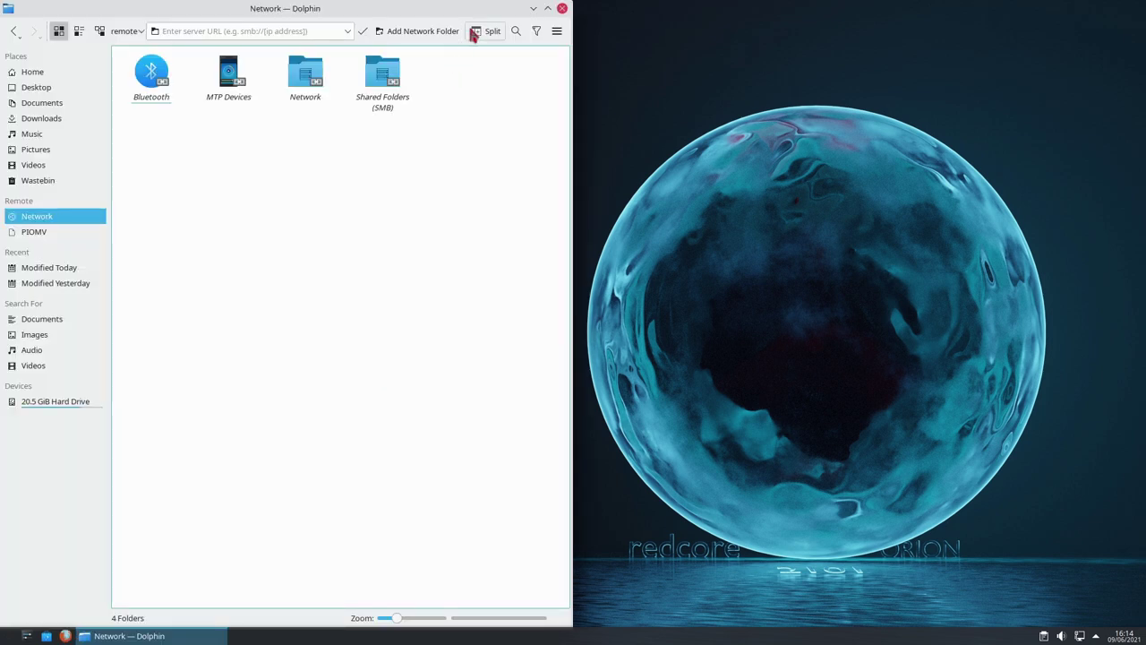
left_click_drag(452, 14, 607, 13)
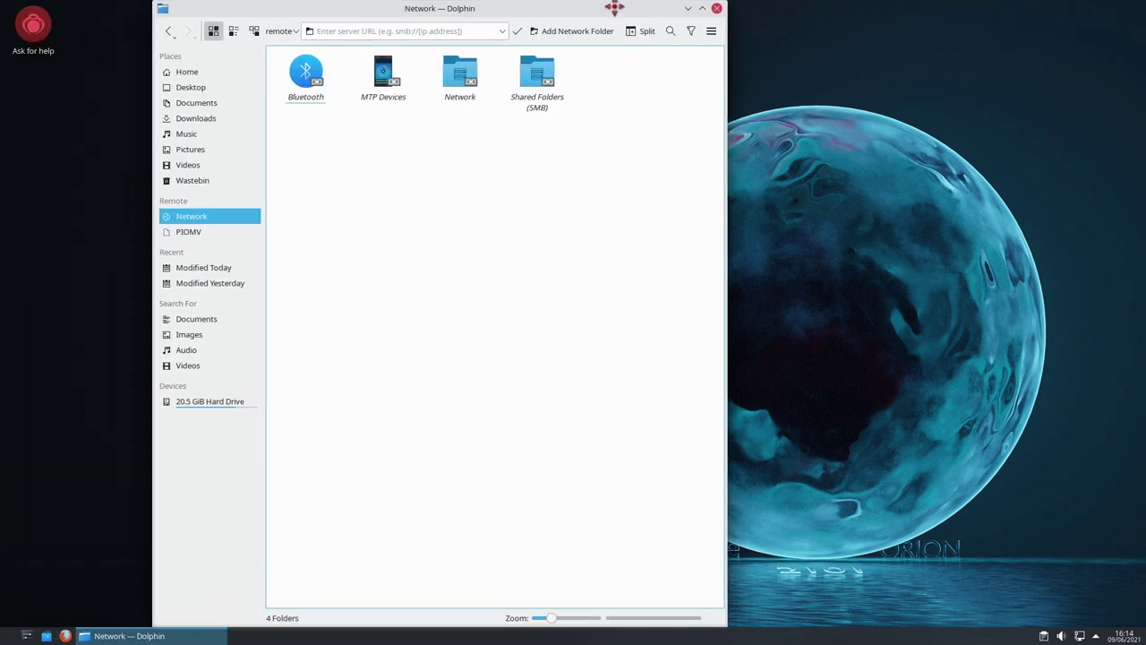
left_click(717, 9)
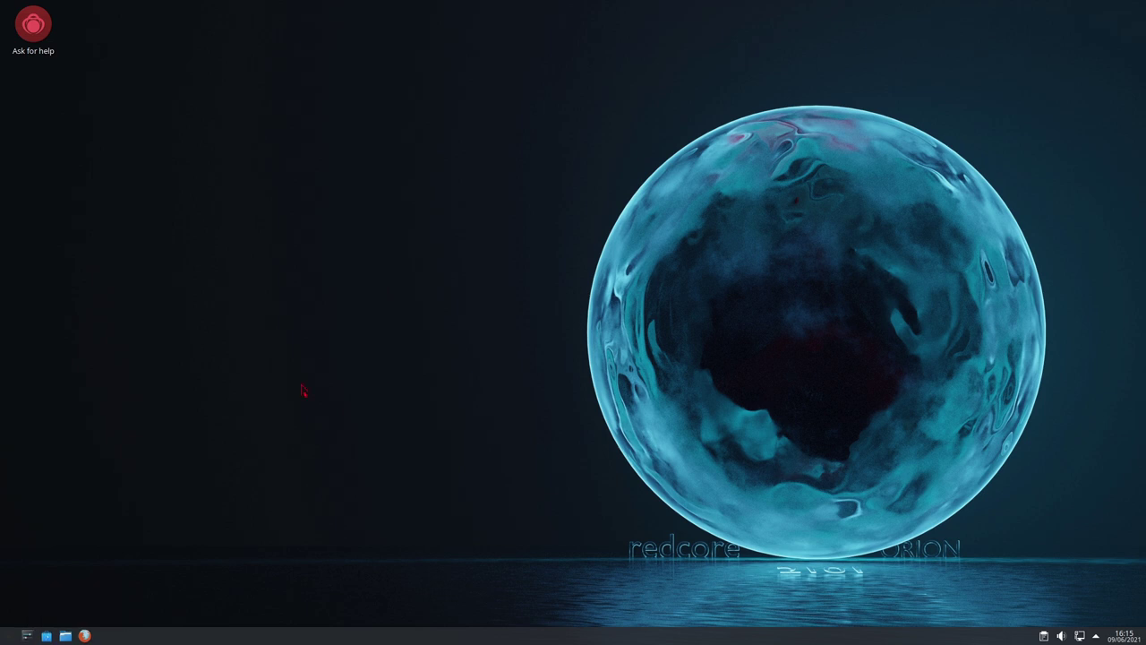
Step: Look over the preinstalled applications in the launcher categories from Development and Education through Games, Internet and Office to Settings
left_click(9, 635)
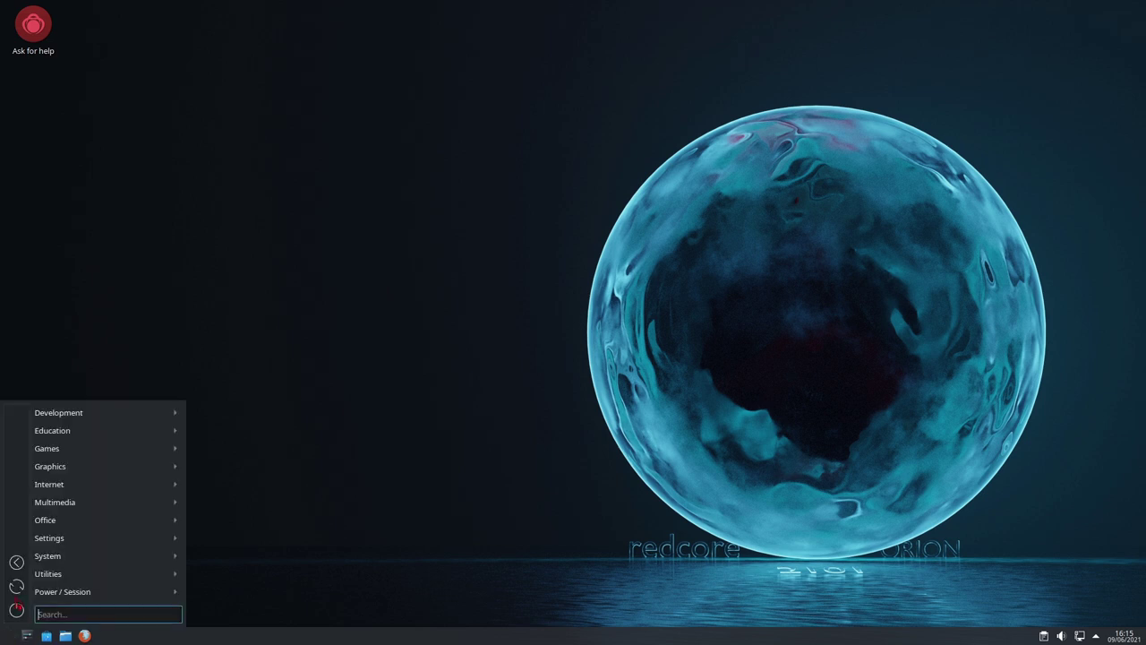
mouse_move(101, 415)
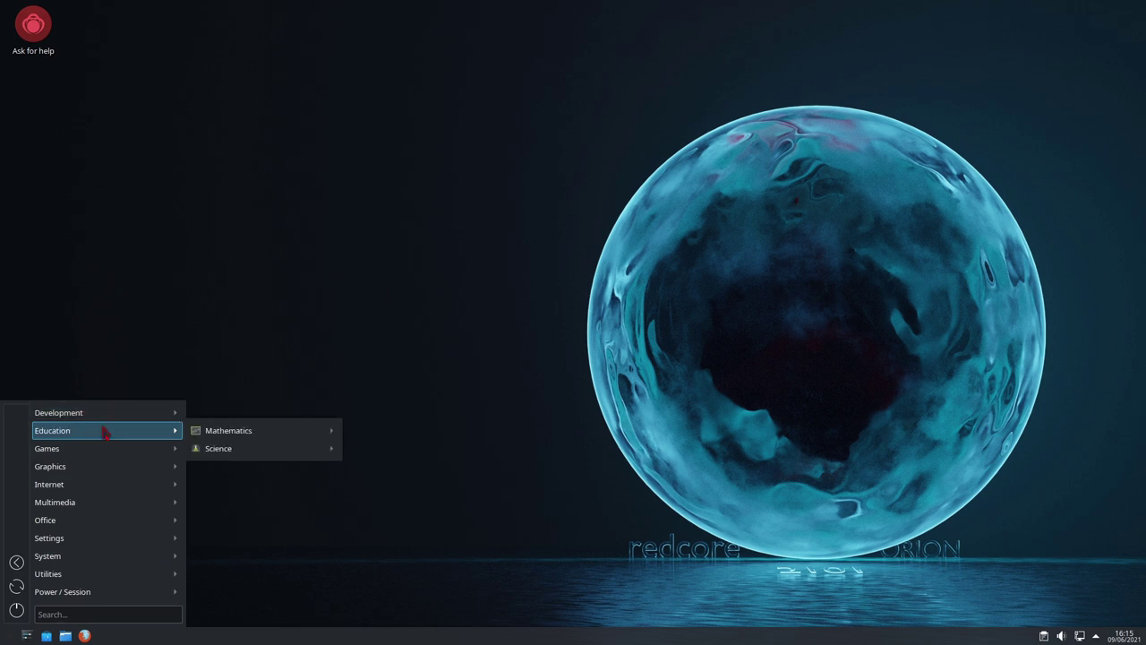
mouse_move(98, 457)
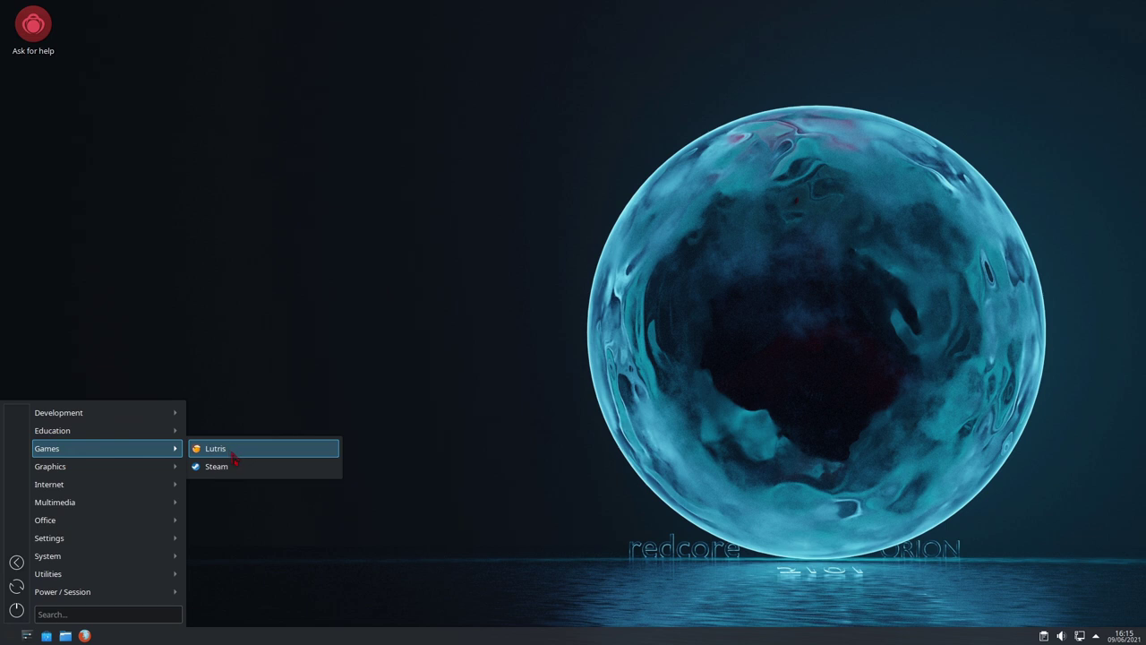
mouse_move(143, 465)
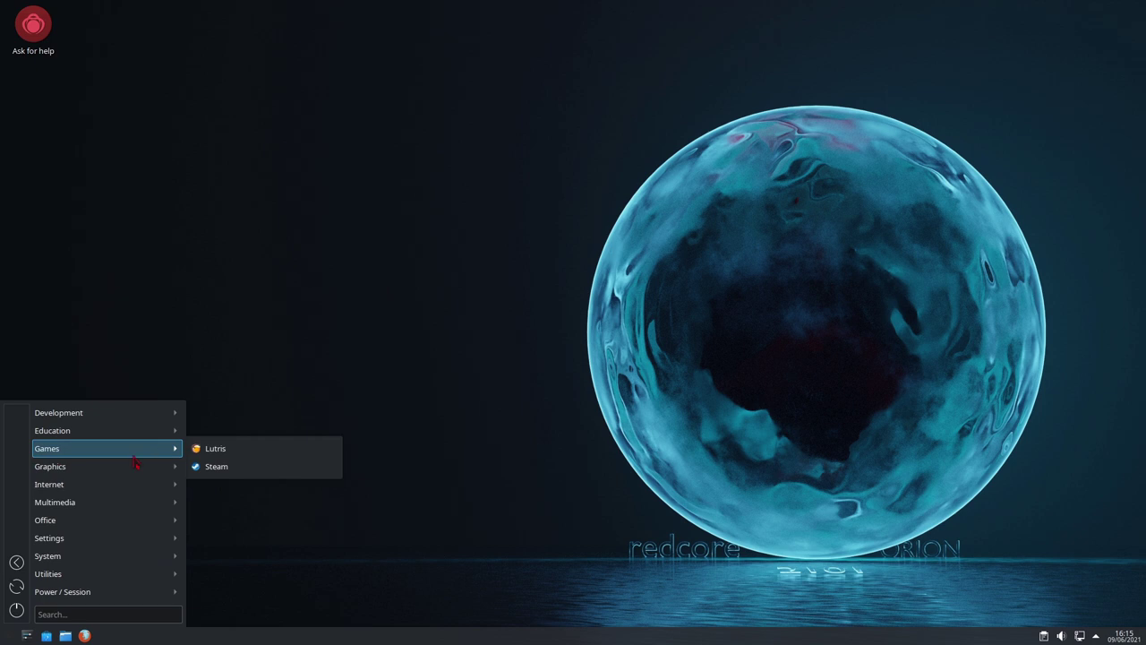
mouse_move(121, 488)
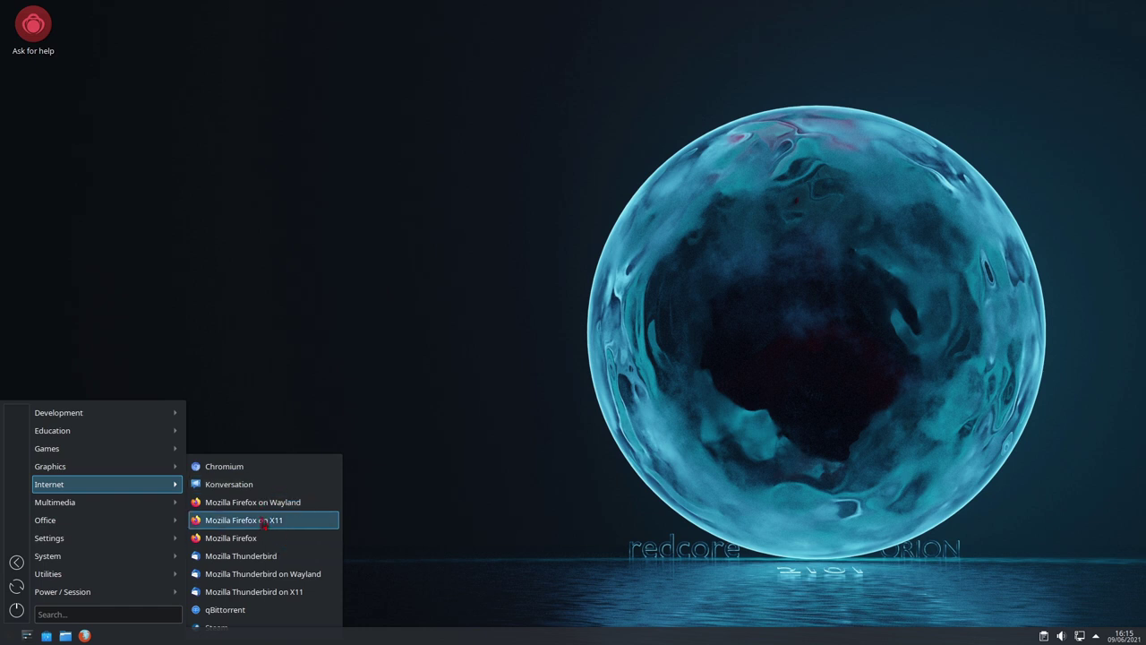
mouse_move(137, 507)
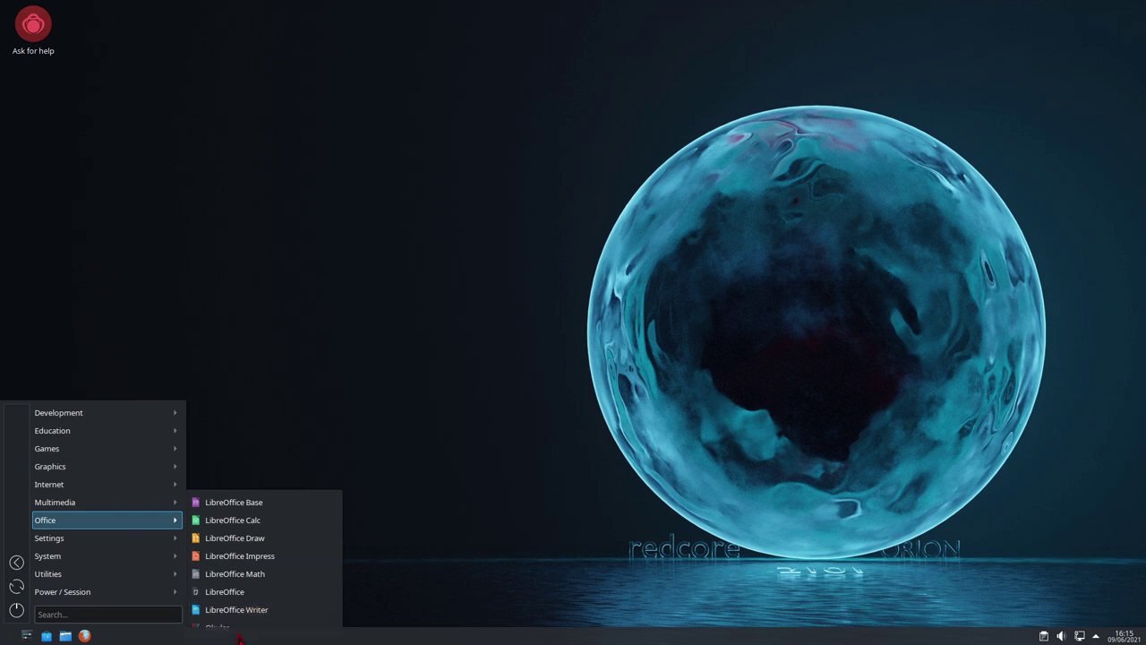
mouse_move(114, 540)
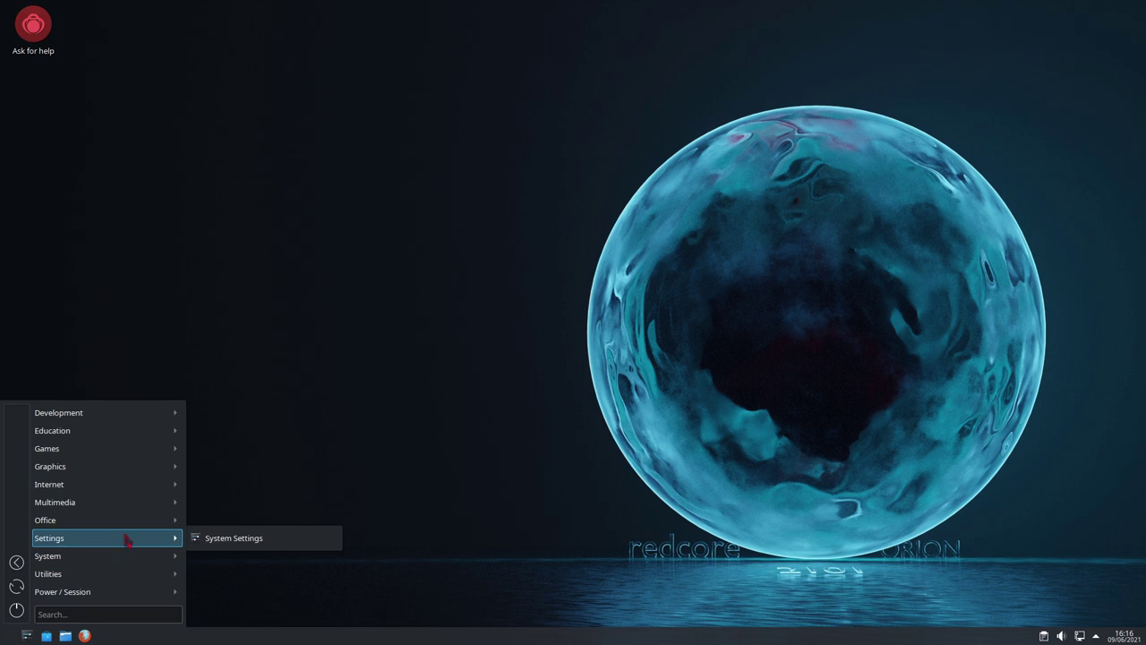
Step: Launch Manage Printing from the System category, look at the CUPS home page and close the browser window
mouse_move(122, 560)
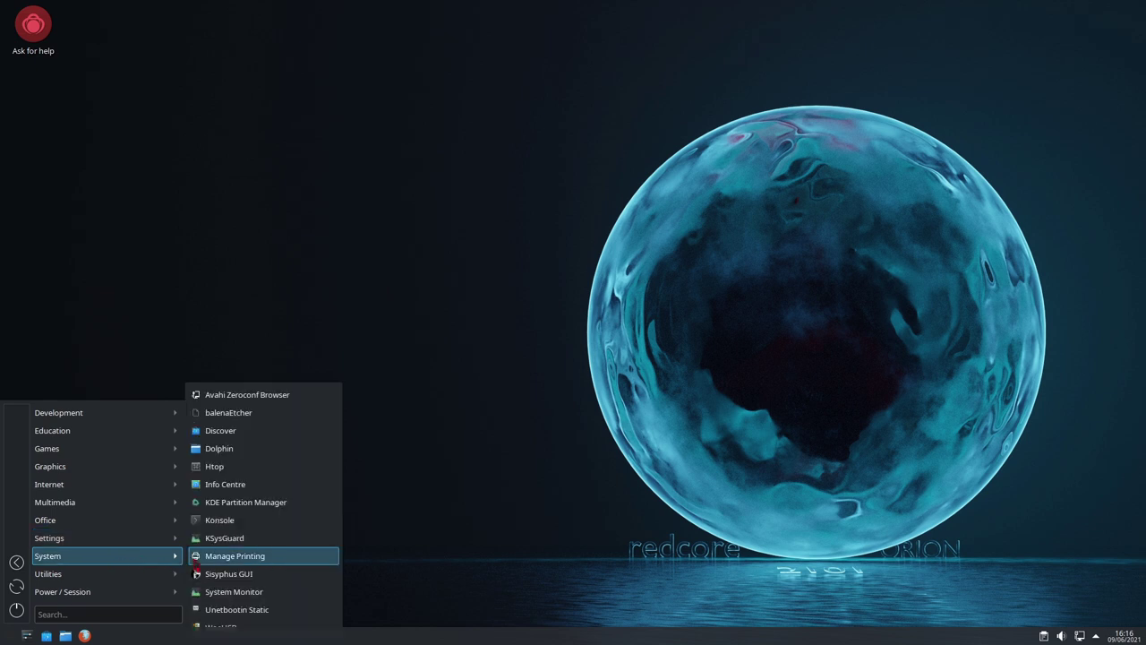
left_click(226, 555)
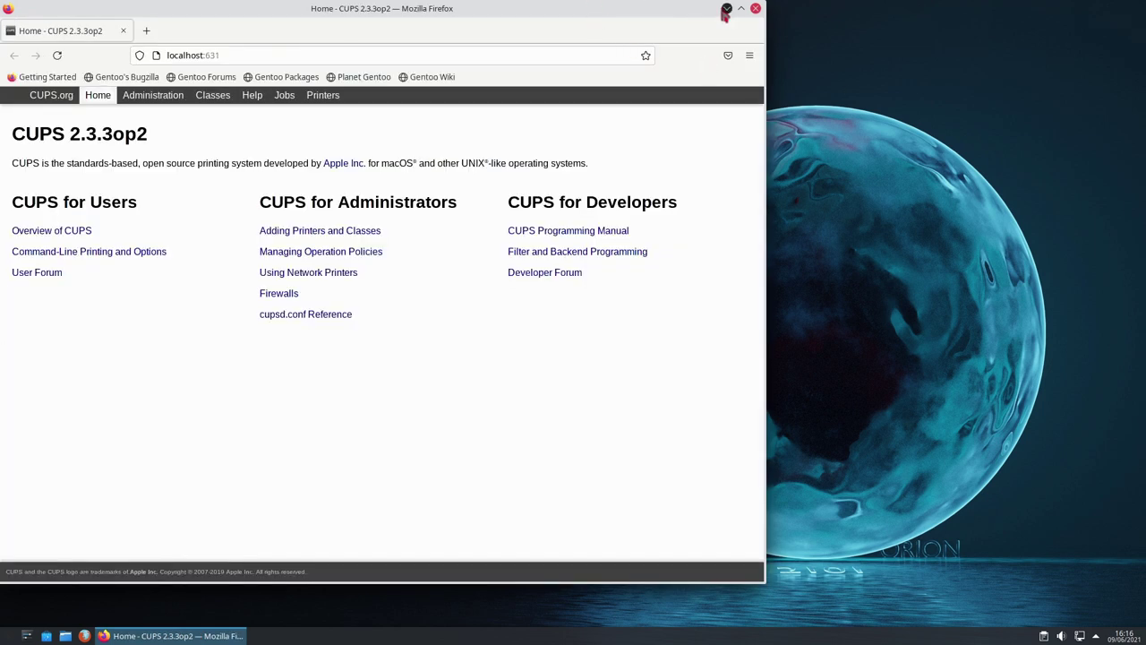
left_click(756, 9)
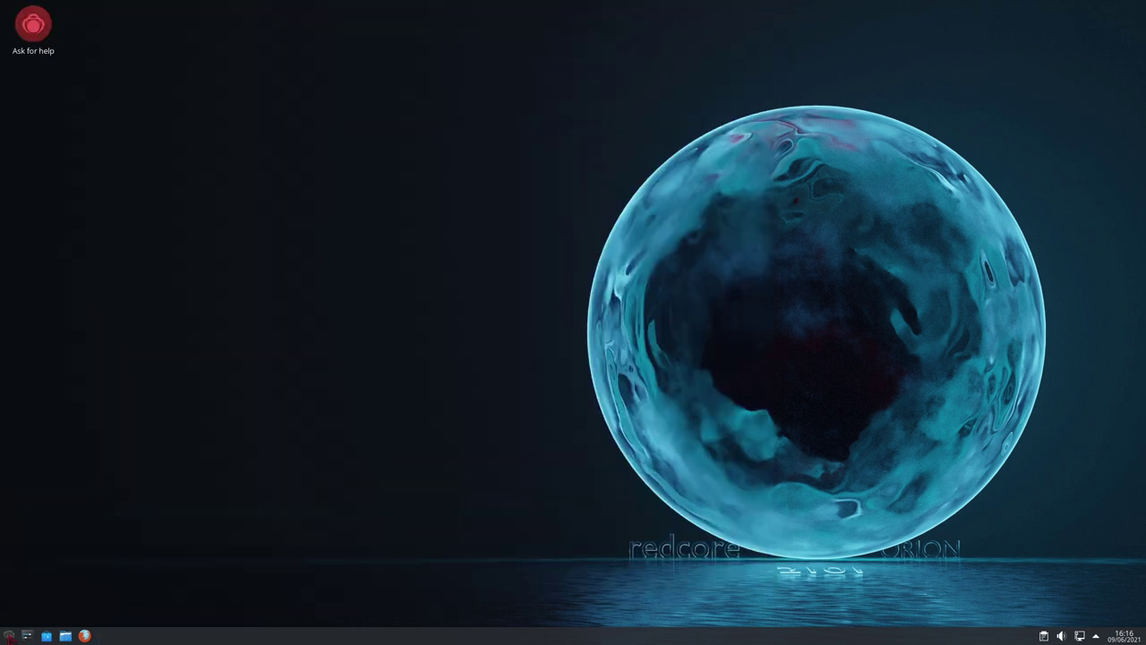
Step: Find KSysGuard with the launcher search "ksys", examine its system load graphs and close it
left_click(9, 634)
type("ksys")
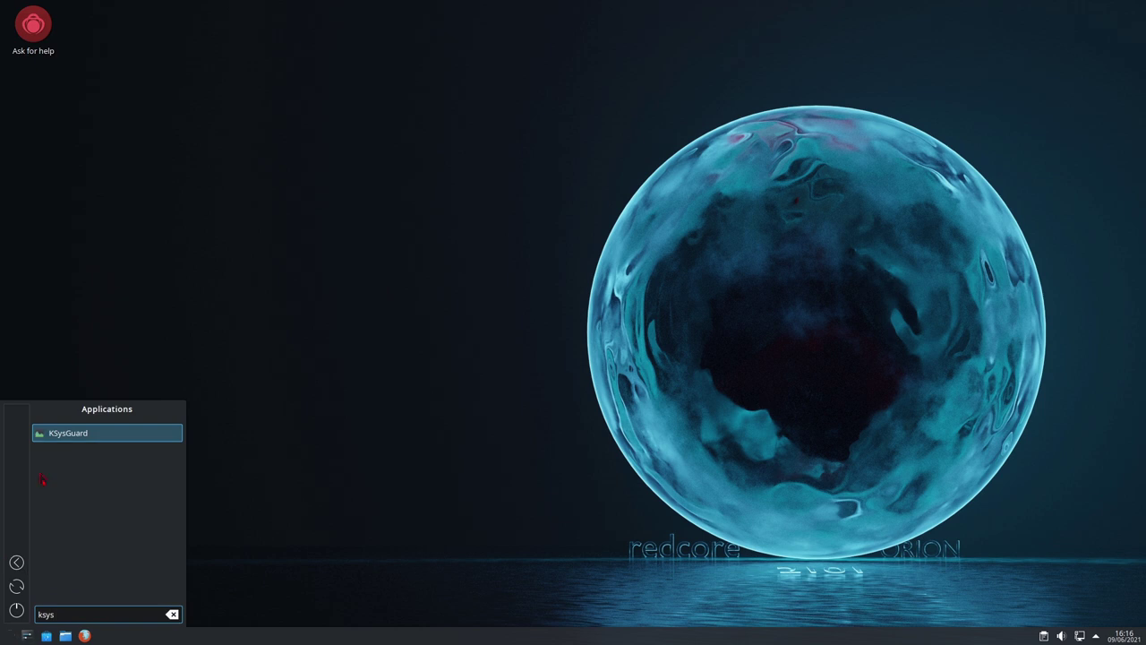
left_click(83, 436)
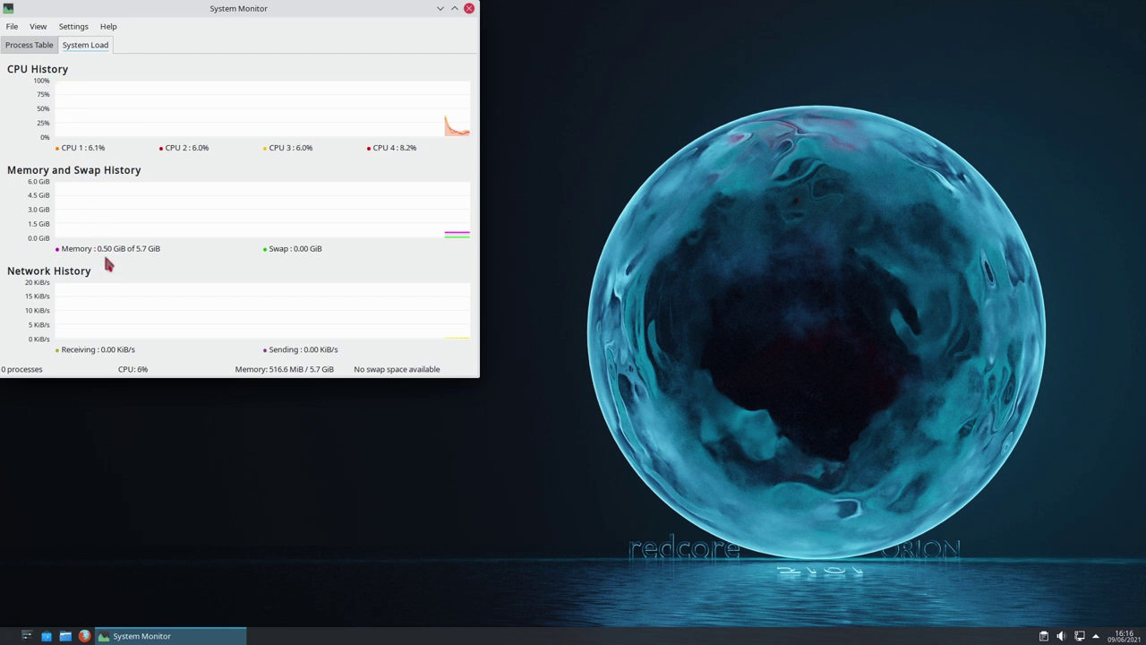
left_click_drag(198, 25, 692, 56)
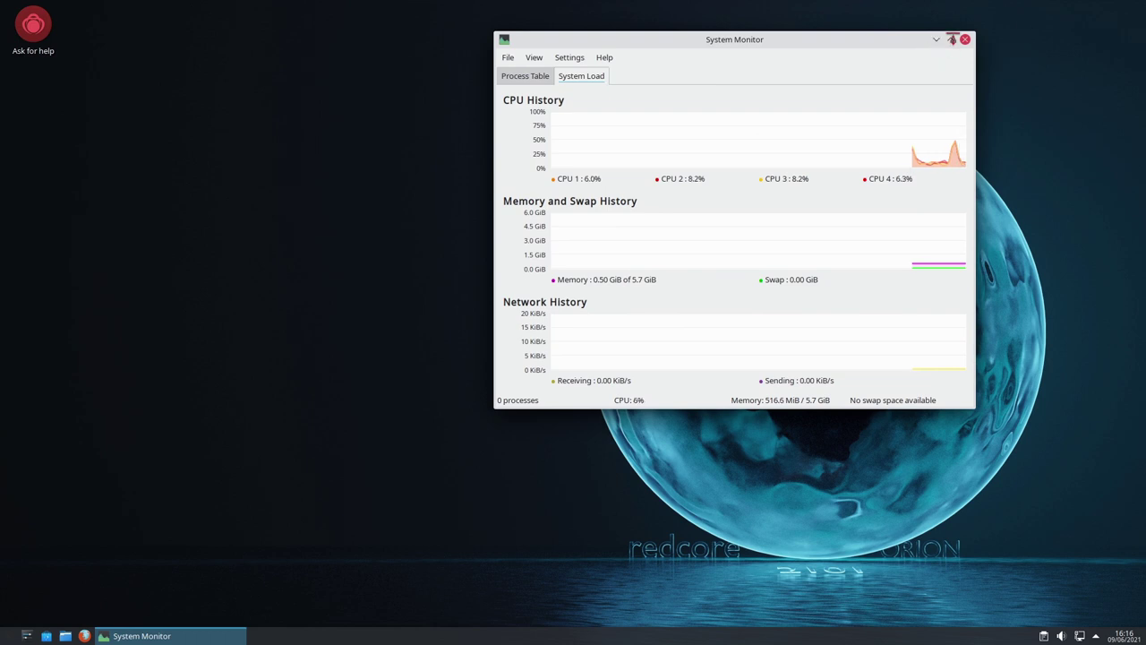
left_click(966, 41)
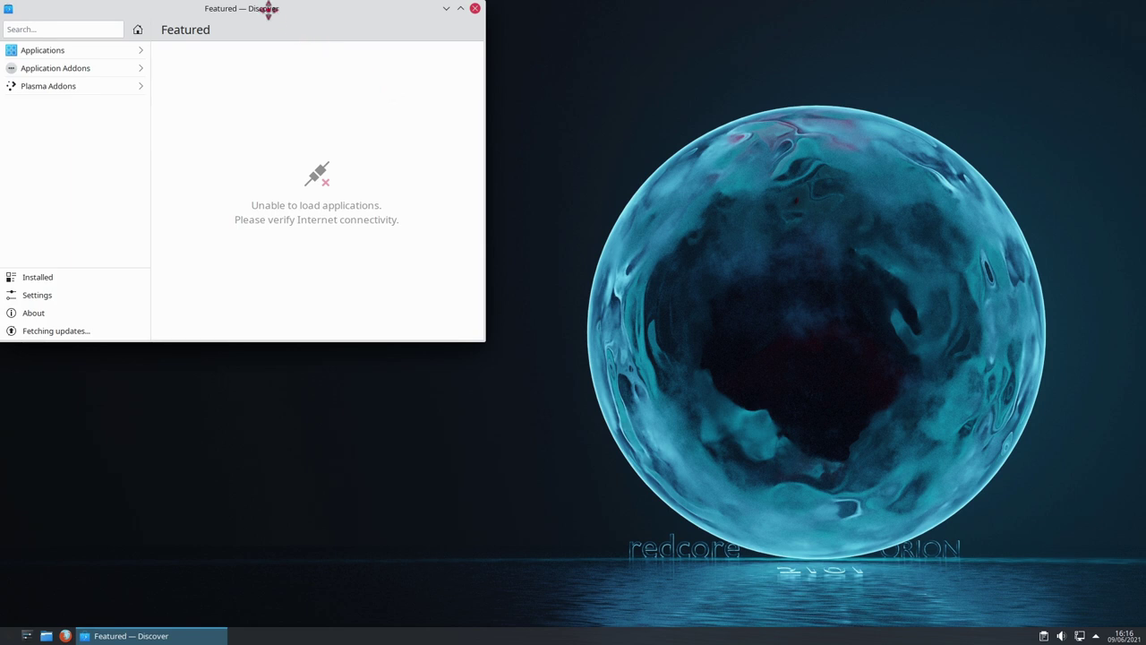
Step: Open the Discover settings and try to add a source for Flatpak
left_click_drag(266, 10, 433, 38)
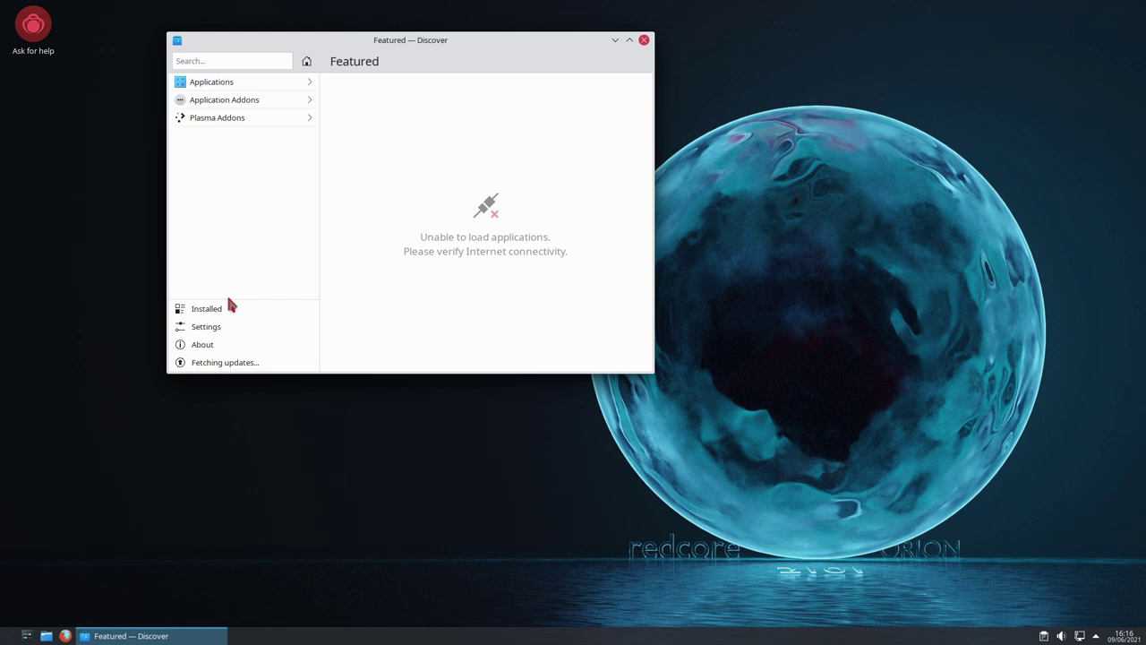
left_click(226, 326)
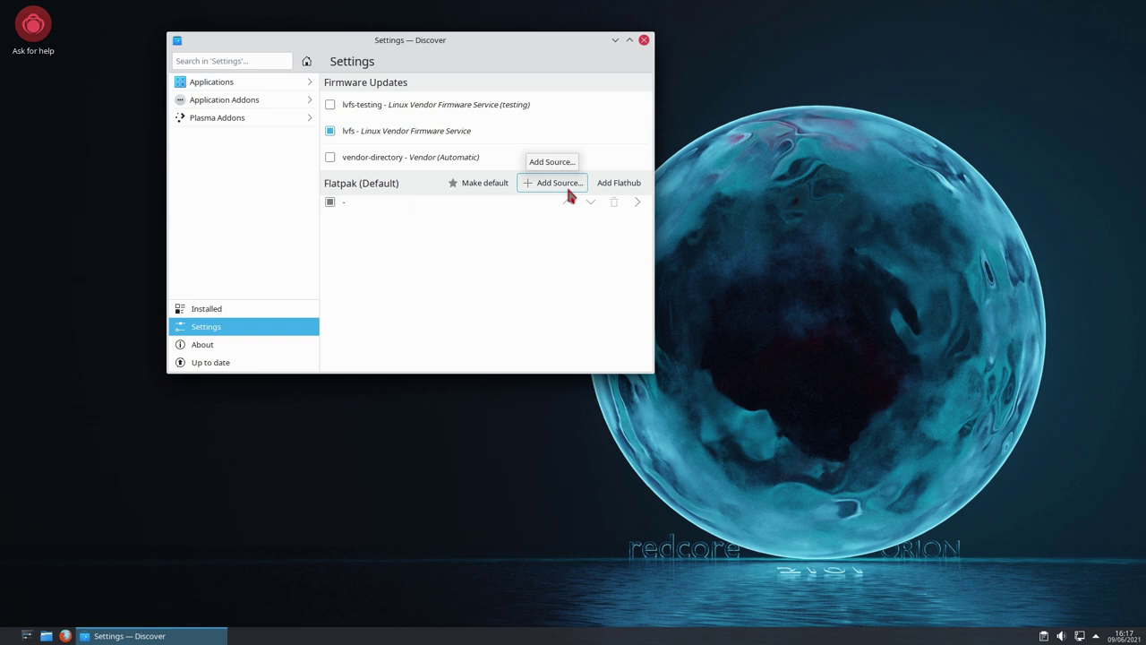
left_click(558, 185)
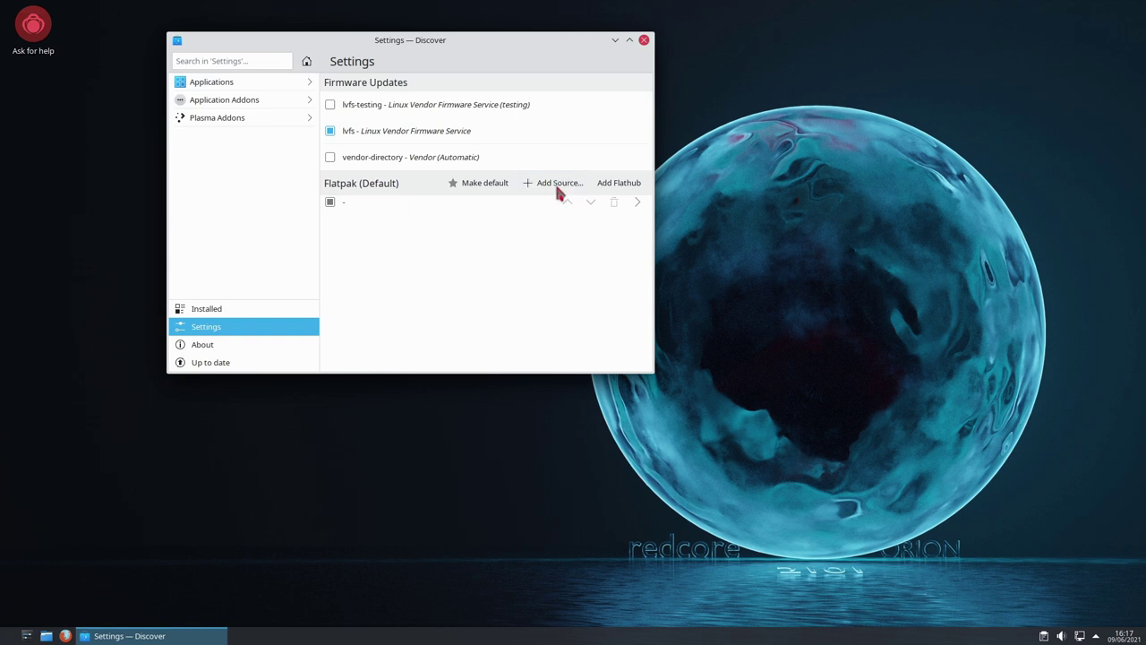
left_click(484, 201)
Step: Search for "kdenlive" in the Discover settings and in the Applications category, and clear the search
left_click(241, 60)
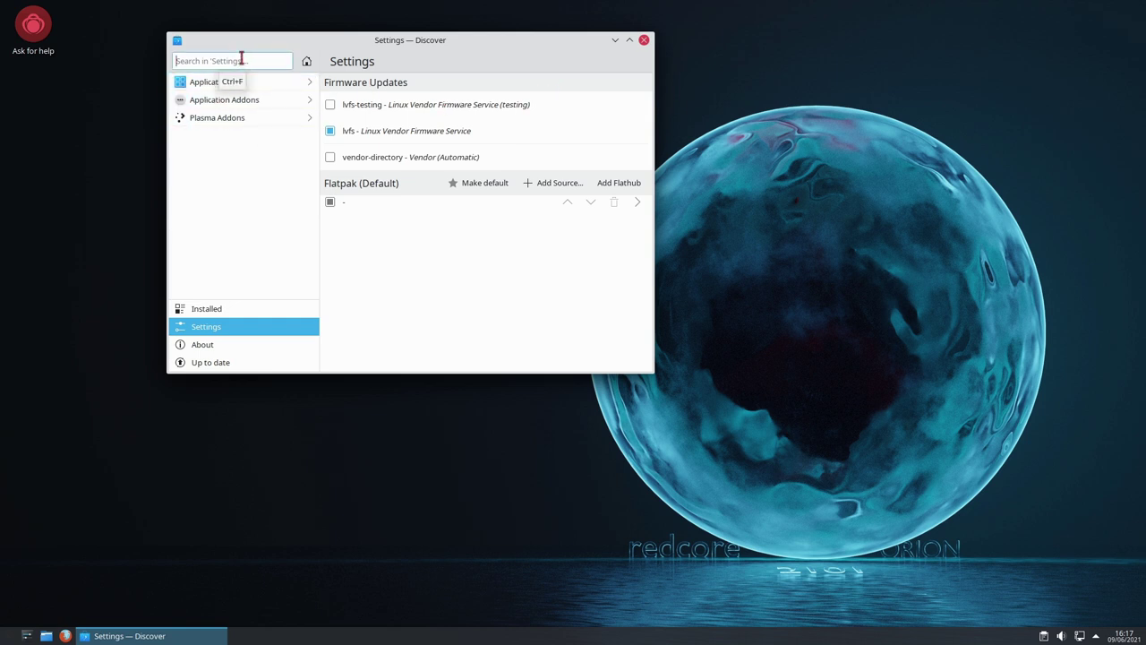
type("kdenlive")
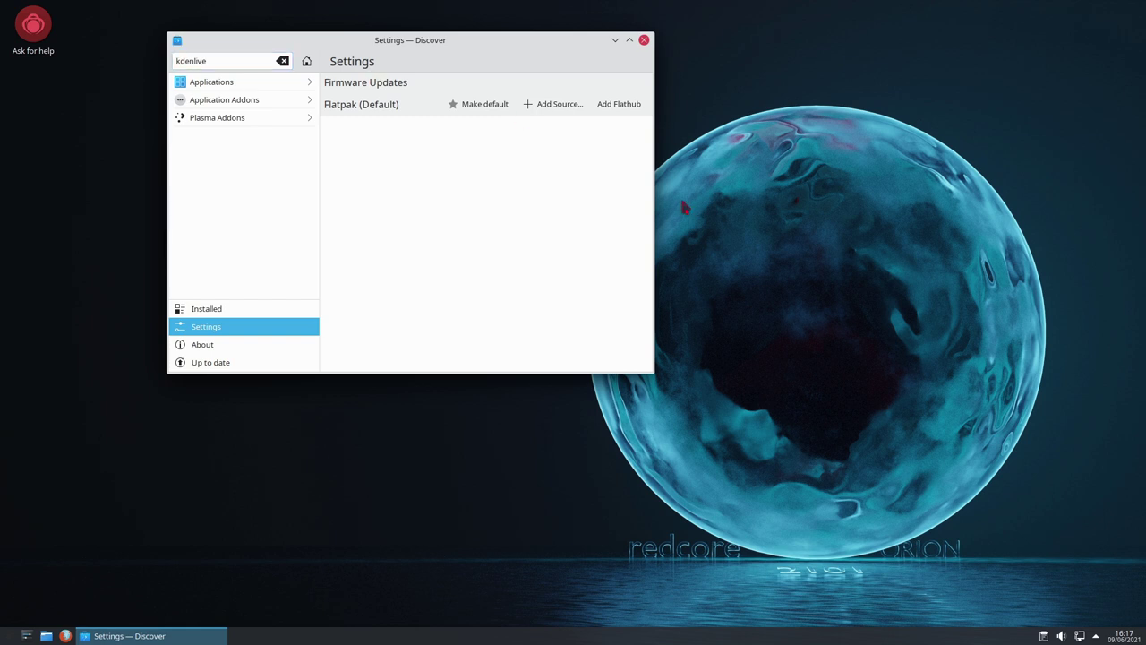
left_click(221, 87)
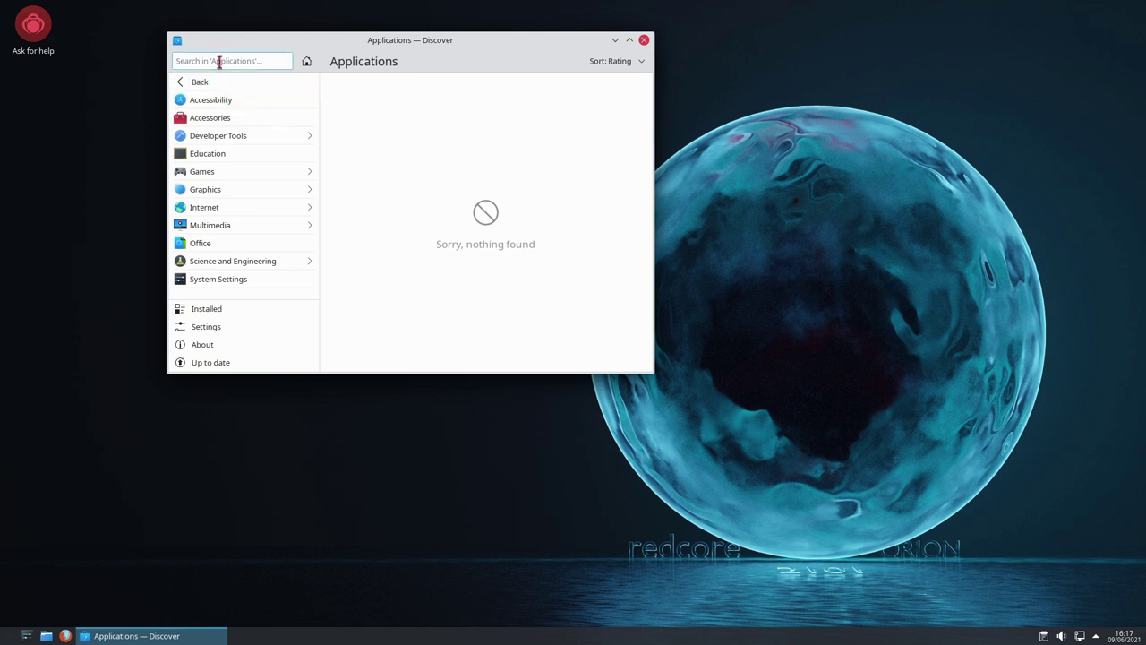
type("kdenlive")
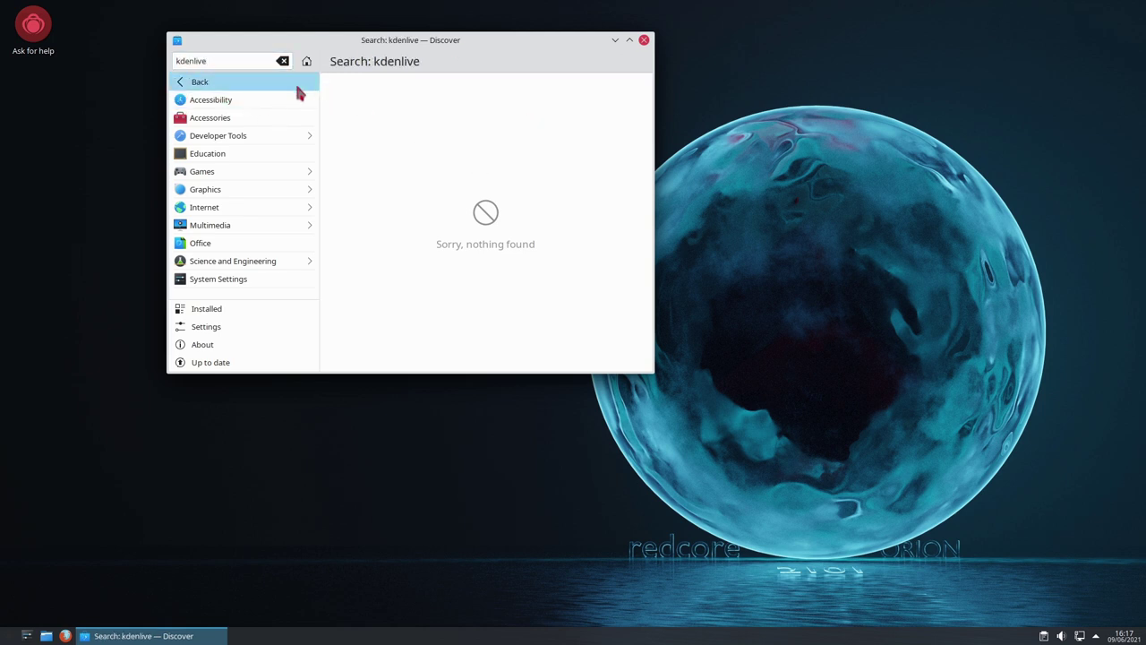
left_click(282, 61)
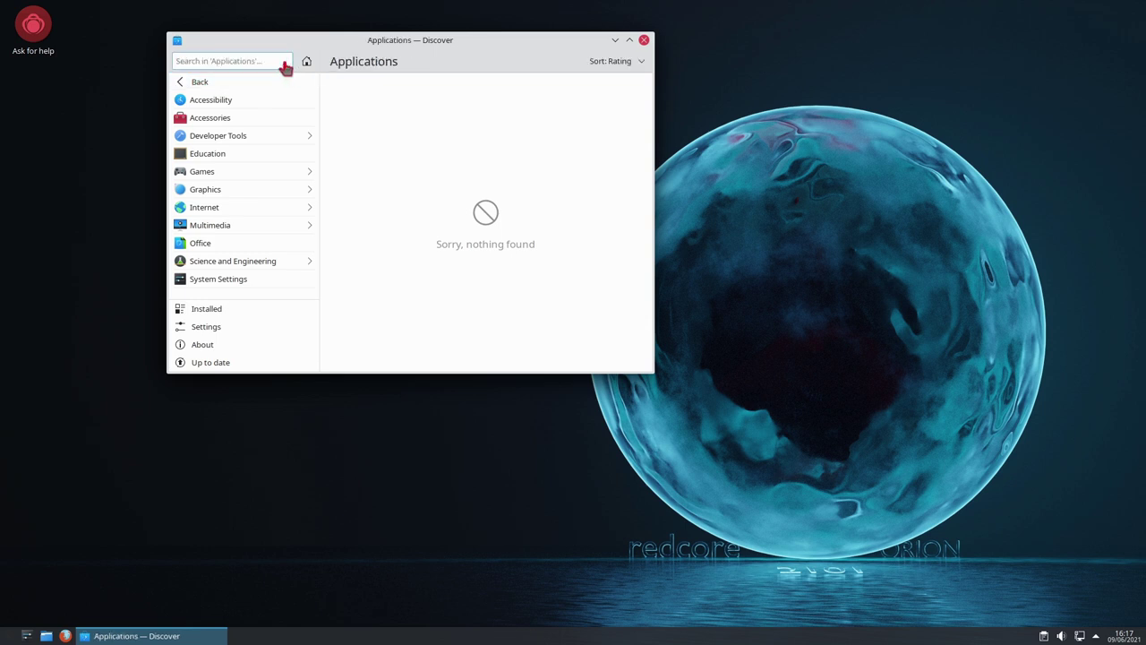
Step: Check the Multimedia subcategories for available applications, return to the Featured page and check the network connection
left_click(188, 84)
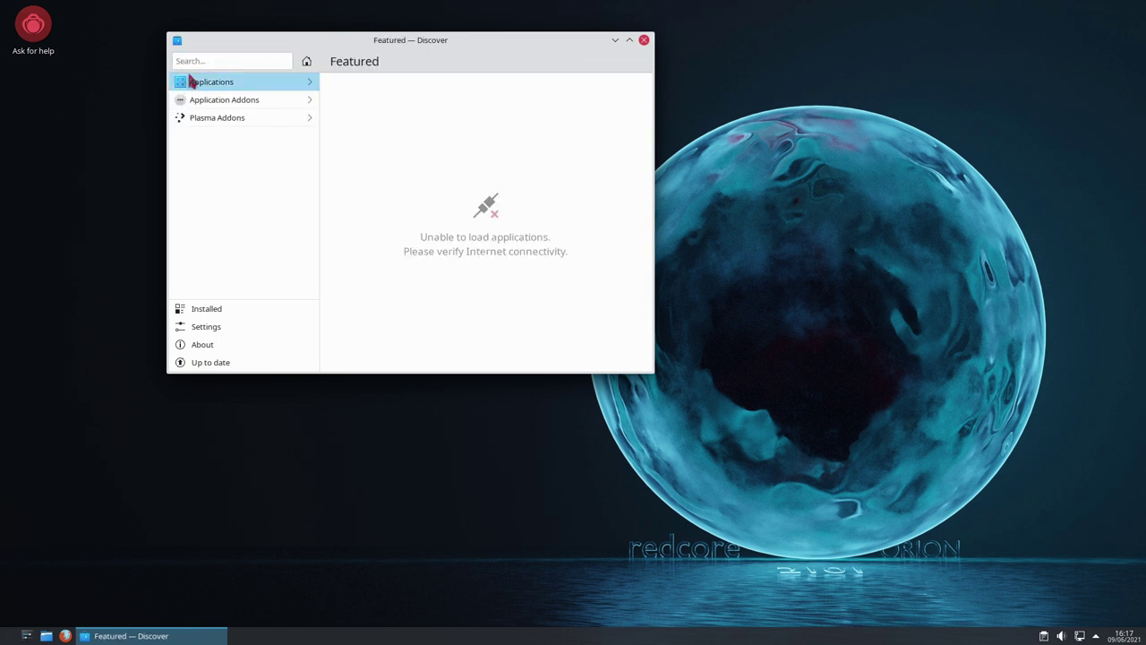
left_click(210, 84)
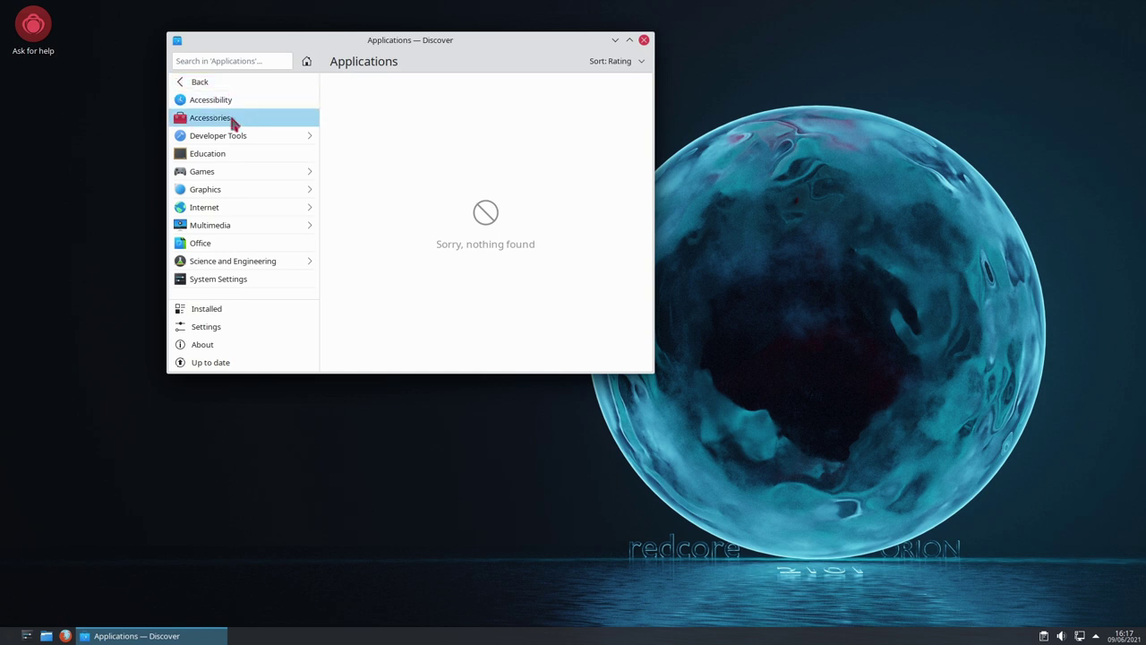
left_click(223, 225)
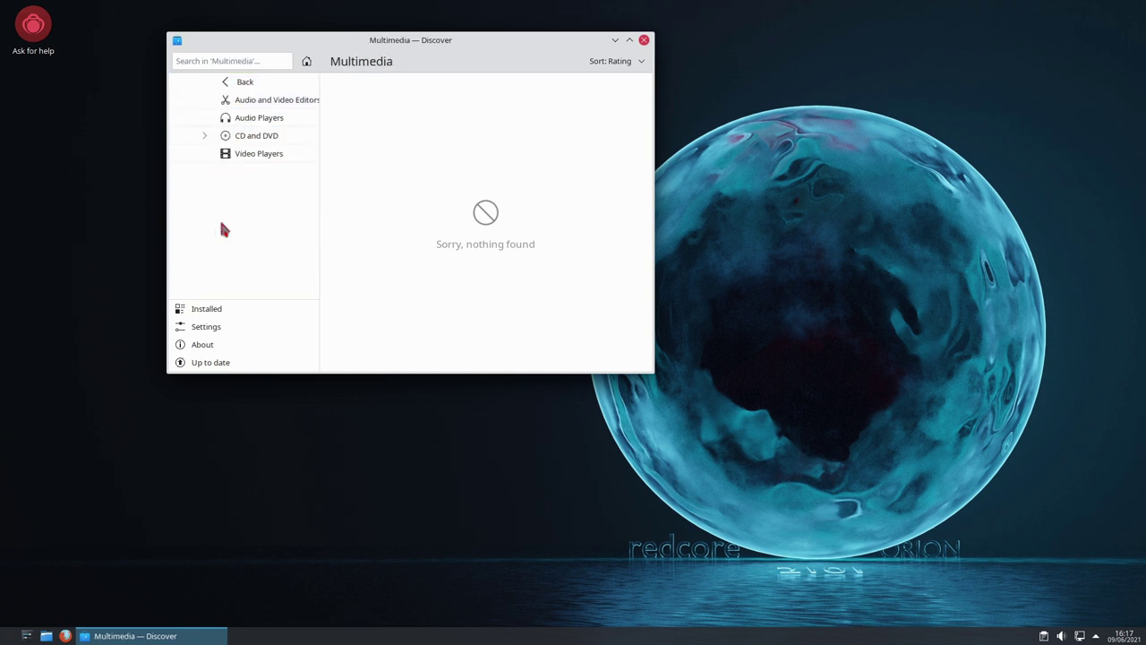
left_click(230, 103)
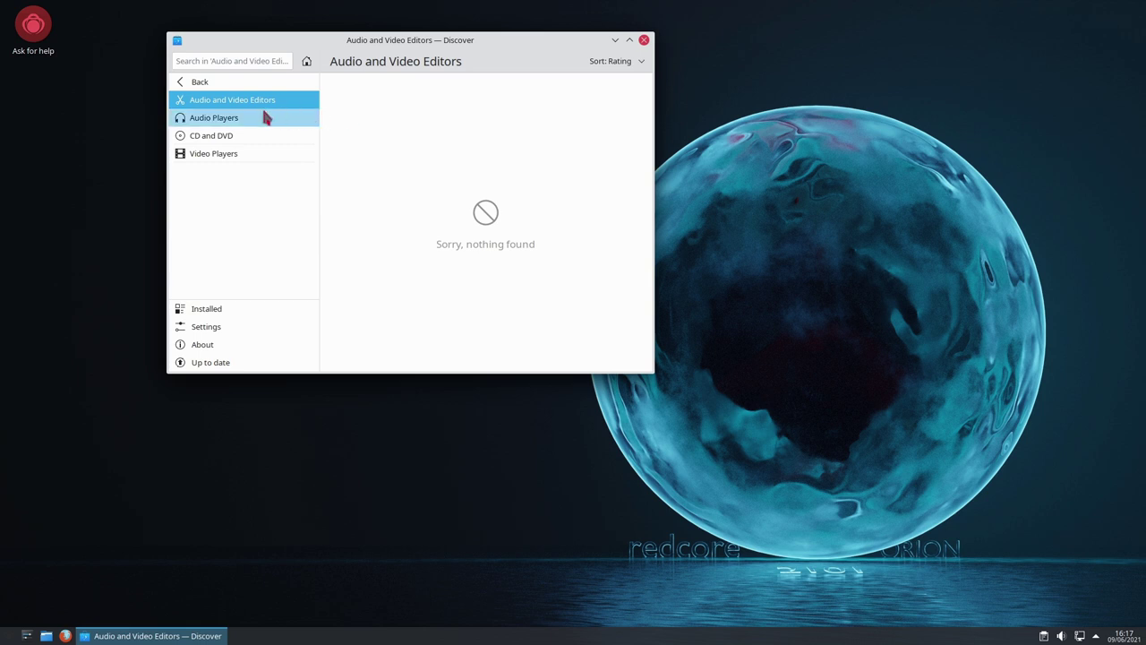
left_click(261, 119)
left_click(232, 140)
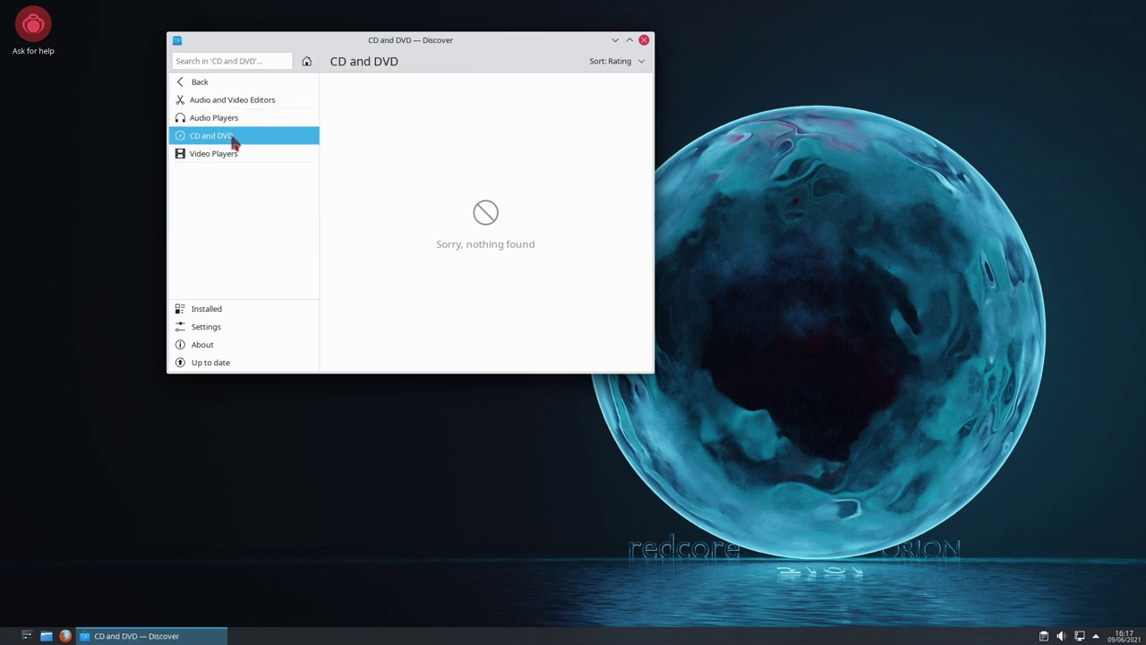
left_click(225, 155)
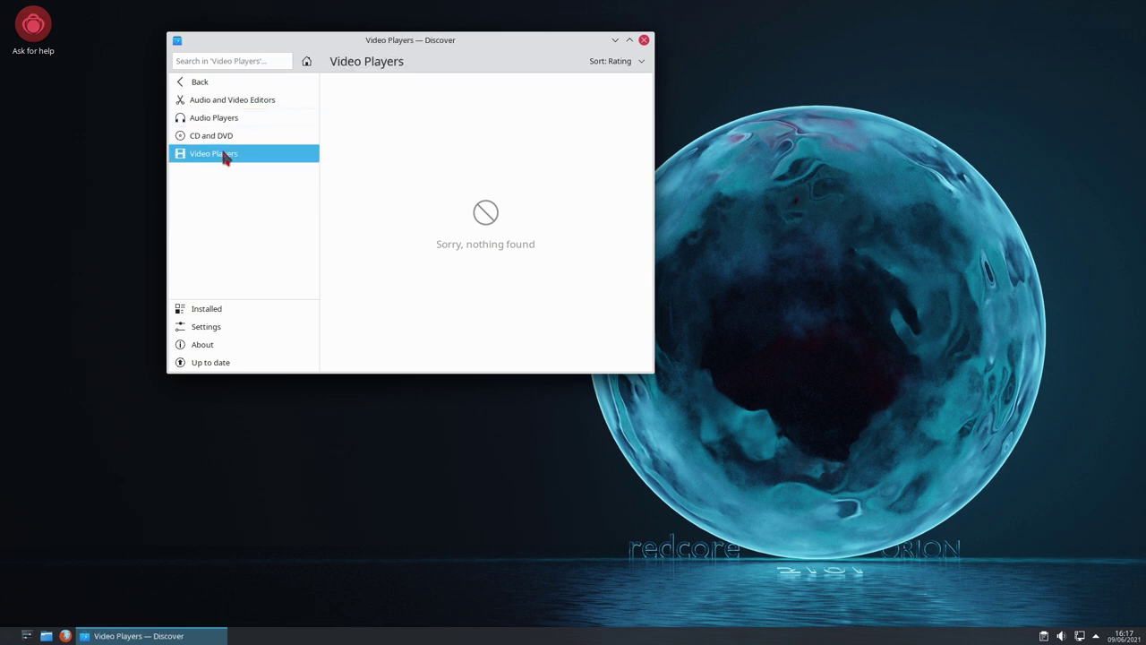
left_click(188, 81)
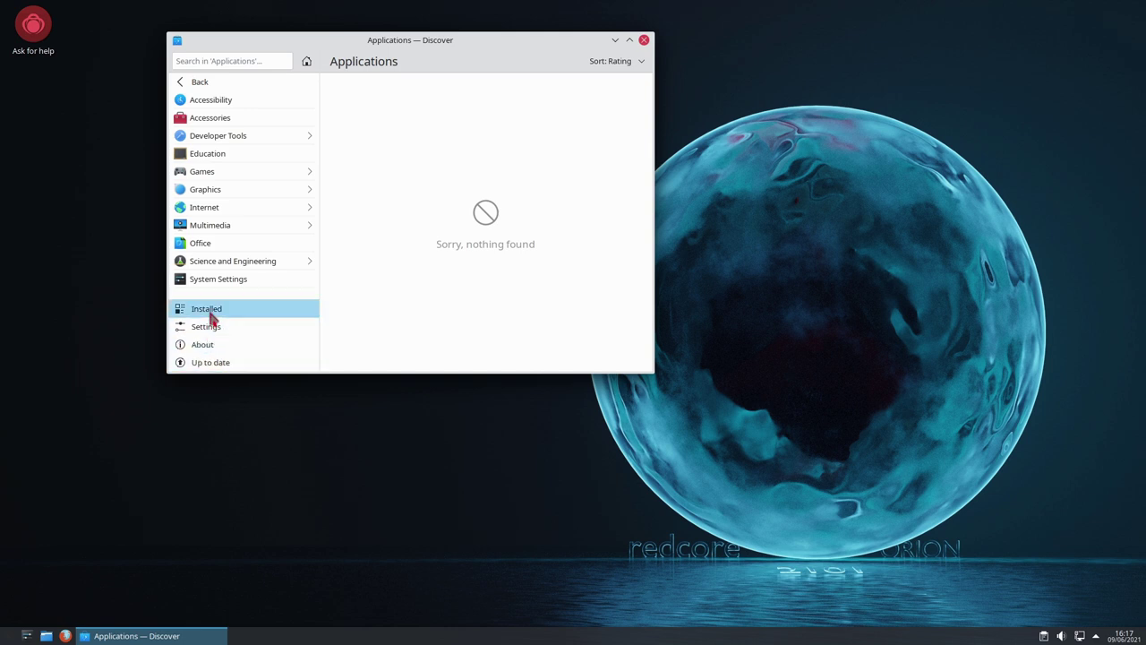
left_click(212, 81)
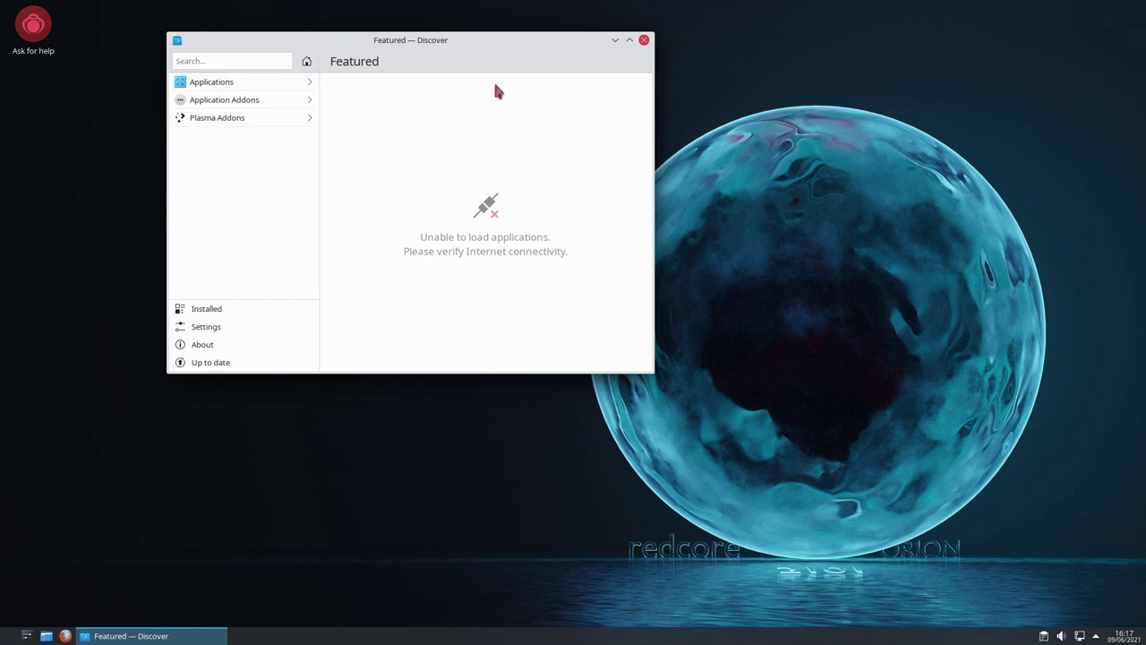
mouse_move(1079, 636)
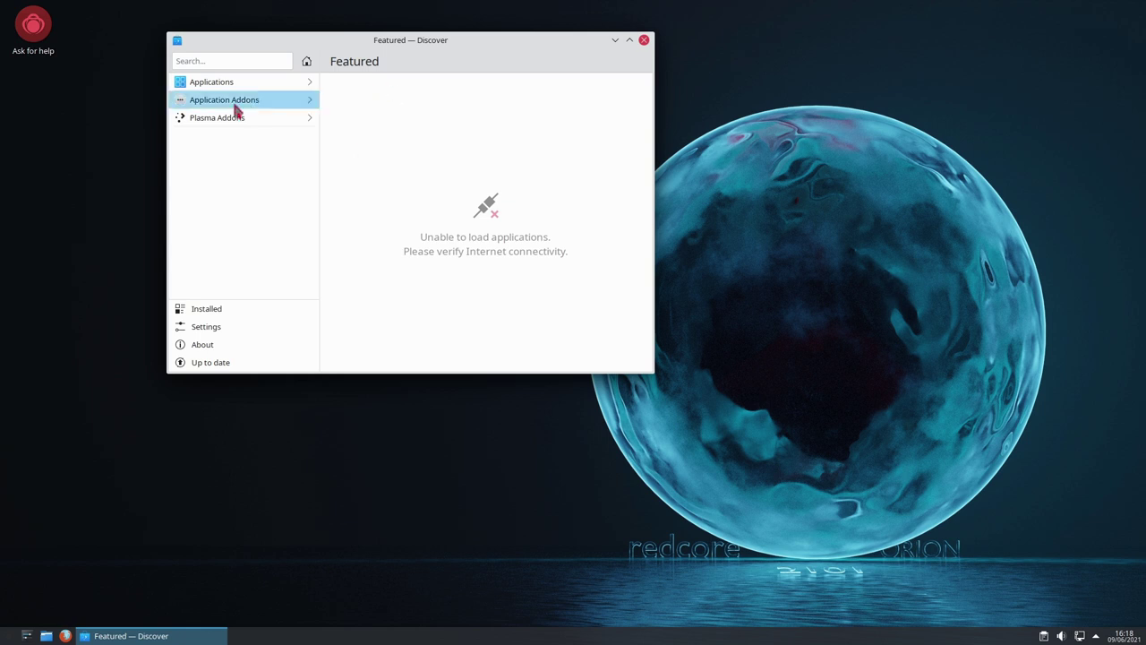
Step: Add Flathub as a Flatpak source in Discover, authorizing with the root password, and open the repository's application list
left_click(216, 333)
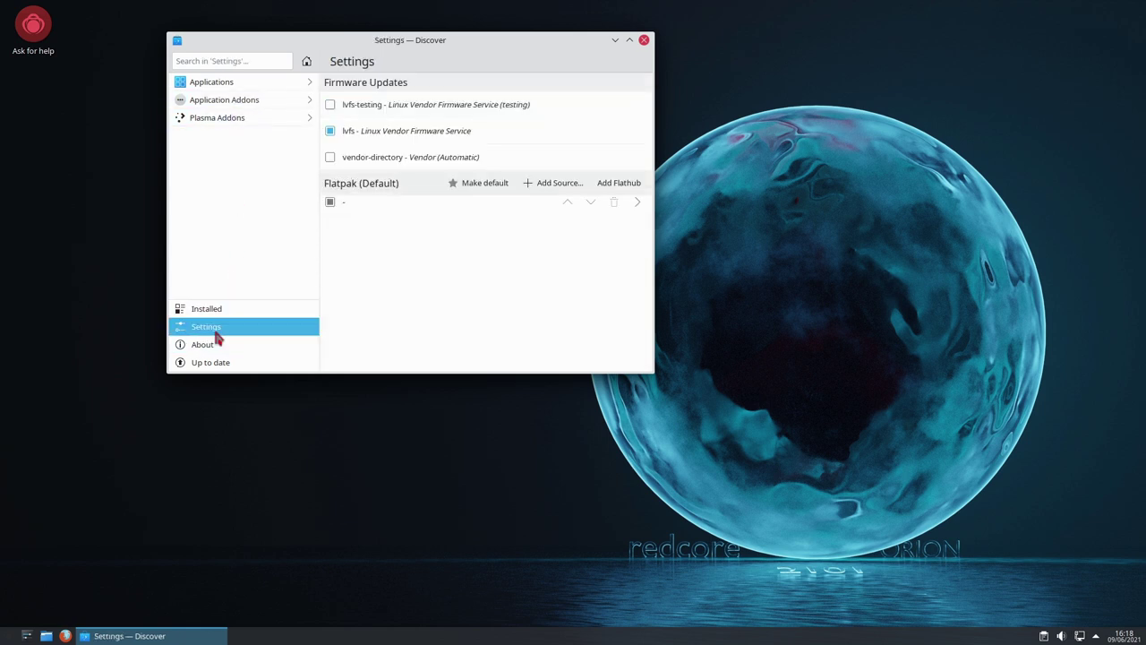
left_click(618, 184)
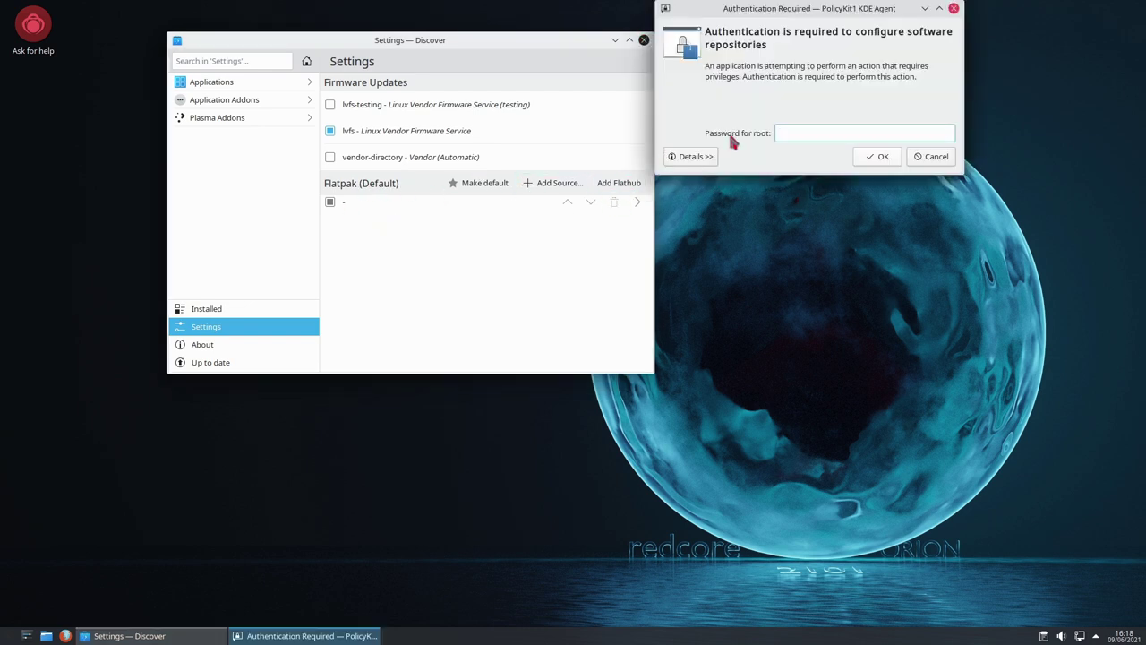
type("•••")
left_click(880, 158)
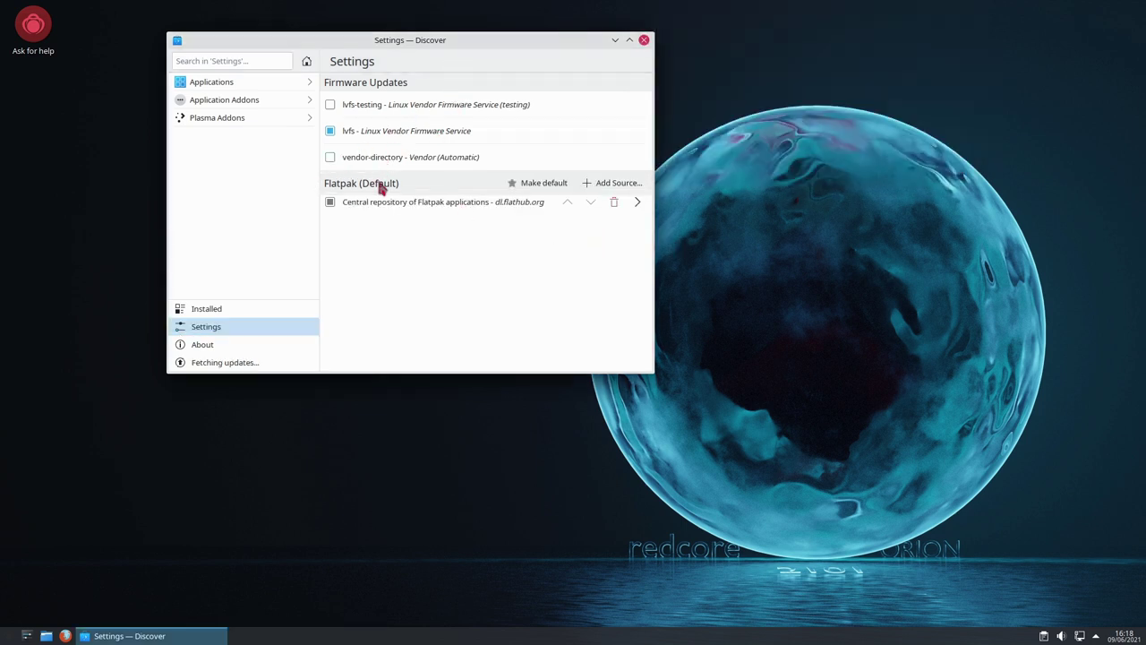
left_click(627, 204)
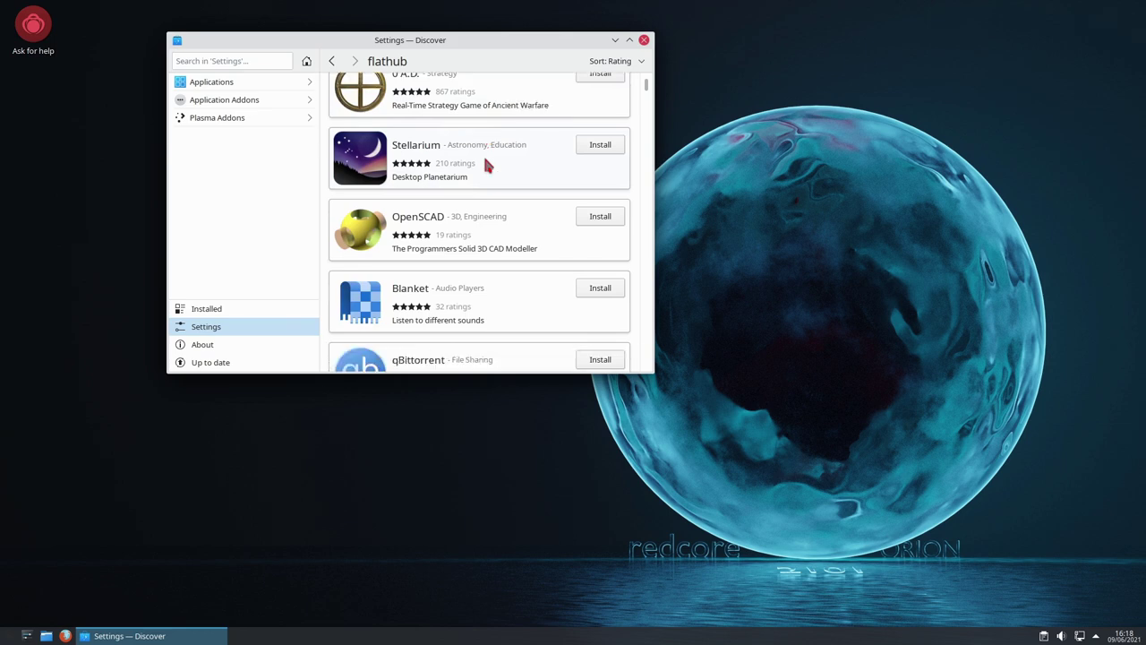
Step: Close Discover, find the terminal by searching the applications for "term" and launch Konsole
scroll(490, 172, "up", 3)
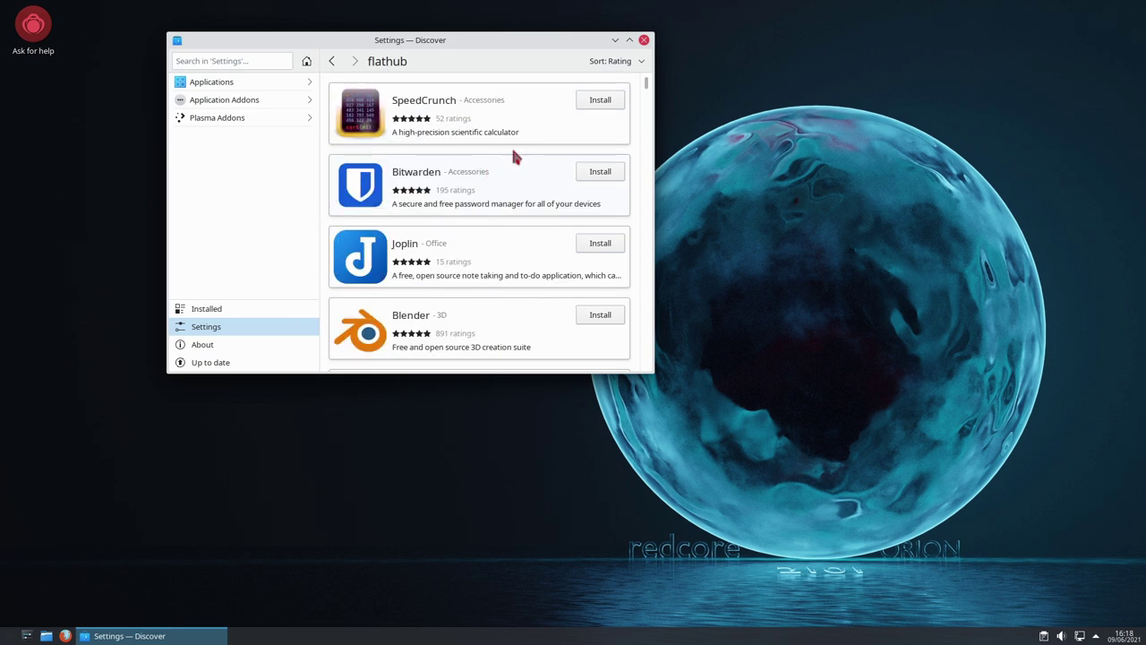
left_click(644, 40)
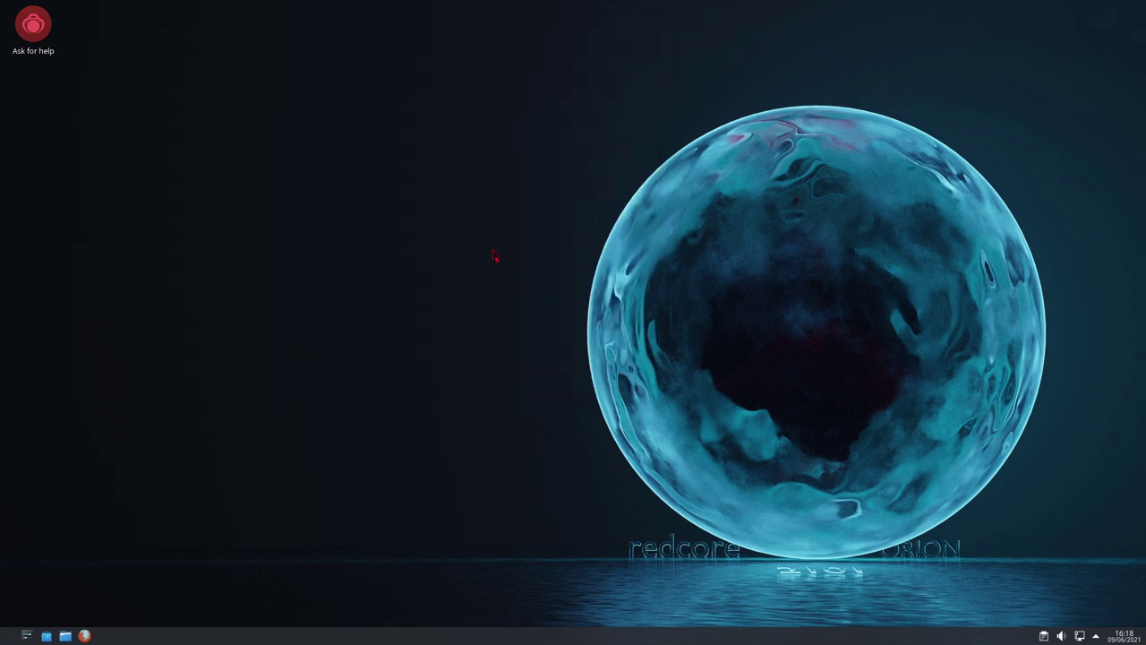
left_click(9, 634)
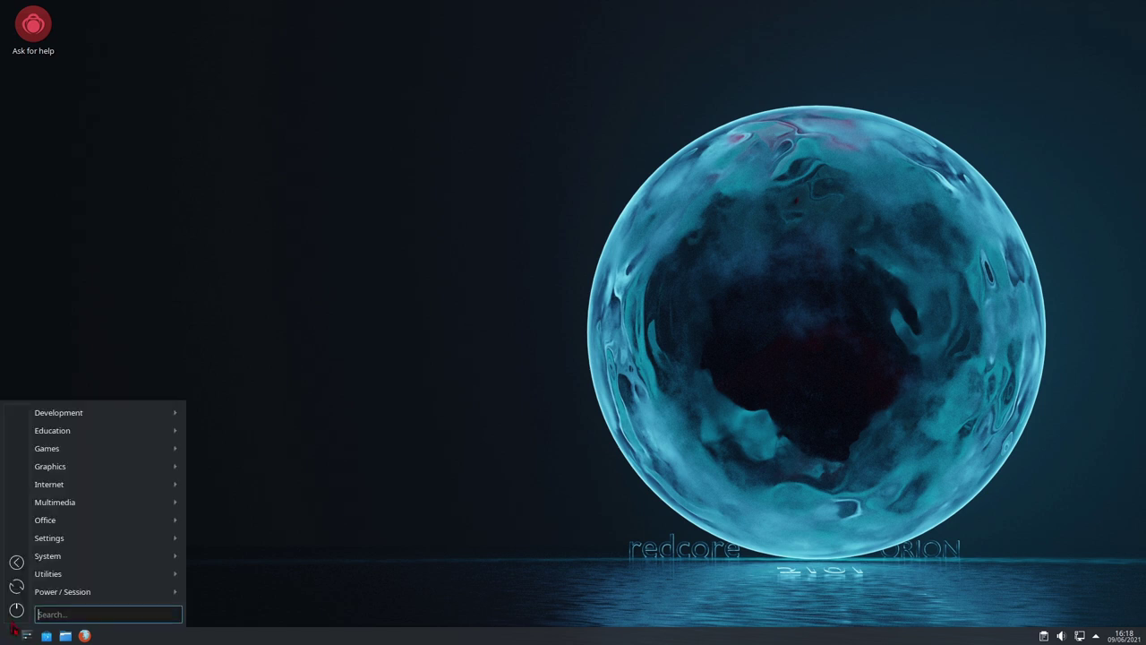
type("term")
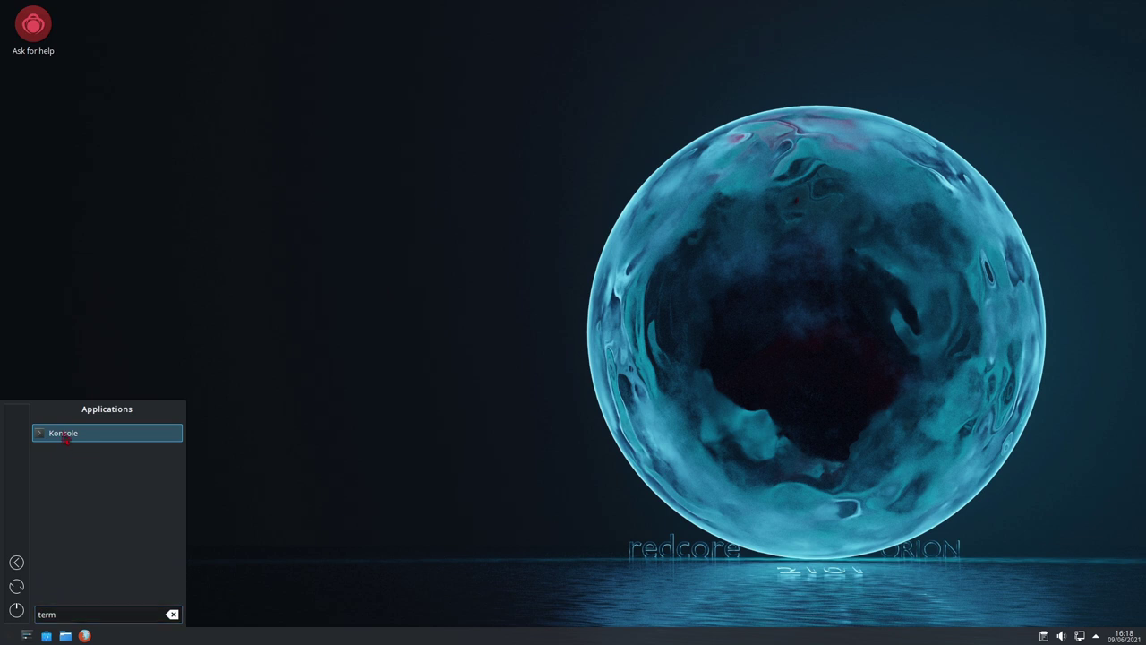
left_click(65, 435)
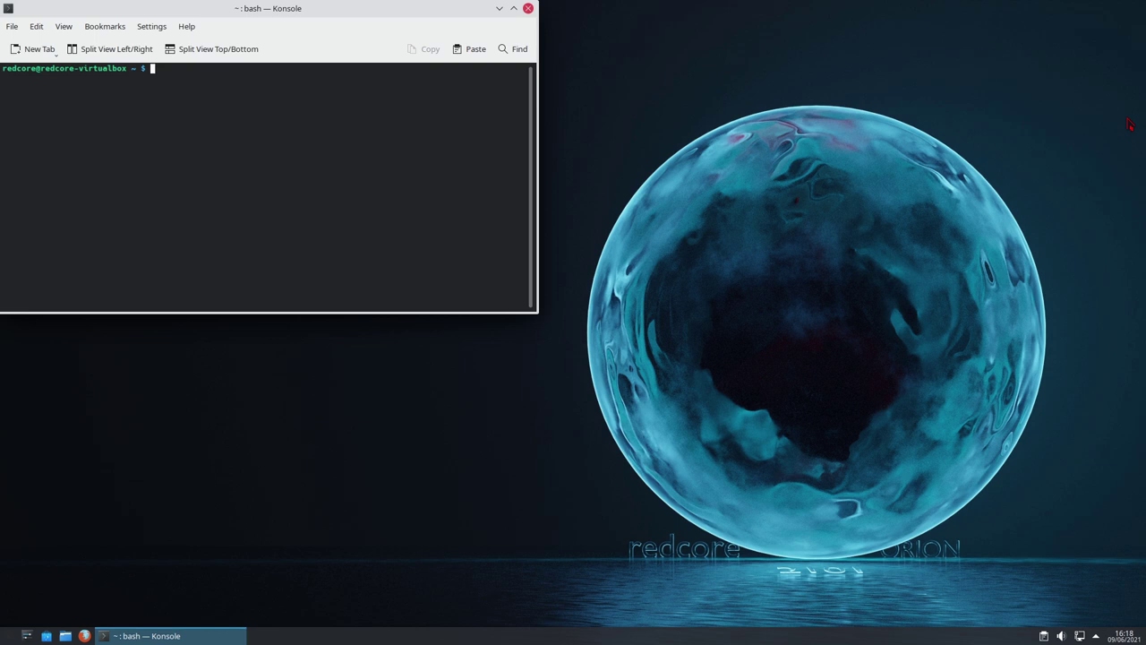
Step: Switch the terminal session to the root account with the command su, authenticating with the root password
type("sudo sisyphus update")
key("BackSpace")
key("BackSpace")
key("BackSpace")
key("BackSpace")
key("BackSpace")
key("BackSpace")
key("BackSpace")
key("BackSpace")
key("BackSpace")
key("BackSpace")
key("BackSpace")
key("BackSpace")
key("BackSpace")
key("BackSpace")
key("BackSpace")
key("BackSpace")
key("BackSpace")
key("BackSpace")
key("Return")
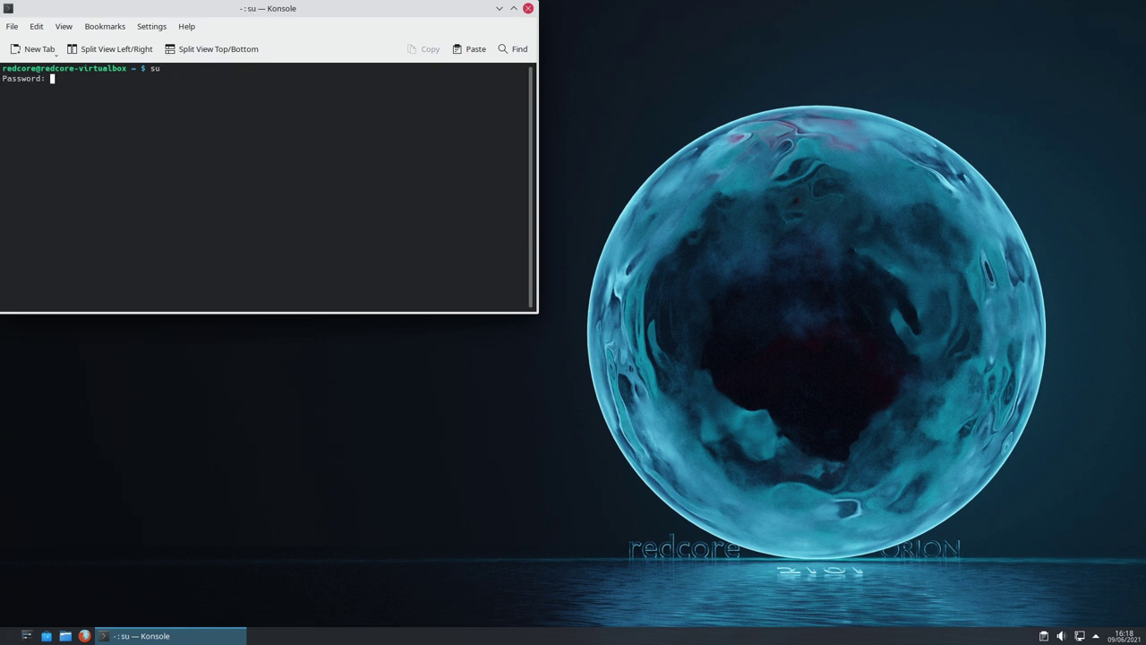
key("Return")
Step: Refresh the package database from the root shell by running "sisyphus update"
type("sisyphus install chromium")
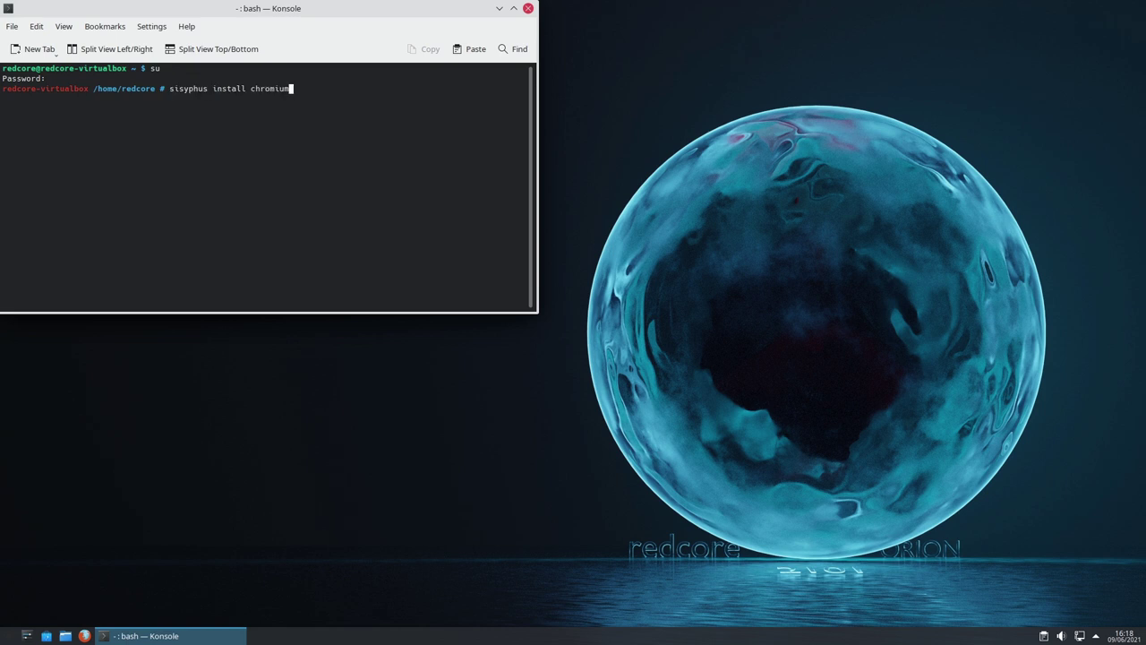
key("BackSpace")
key("BackSpace")
key("BackSpace")
key("BackSpace")
key("BackSpace")
key("BackSpace")
key("BackSpace")
key("BackSpace")
key("BackSpace")
key("BackSpace")
key("BackSpace")
key("BackSpace")
key("BackSpace")
key("BackSpace")
key("BackSpace")
key("BackSpace")
key("BackSpace")
type("update")
key("Return")
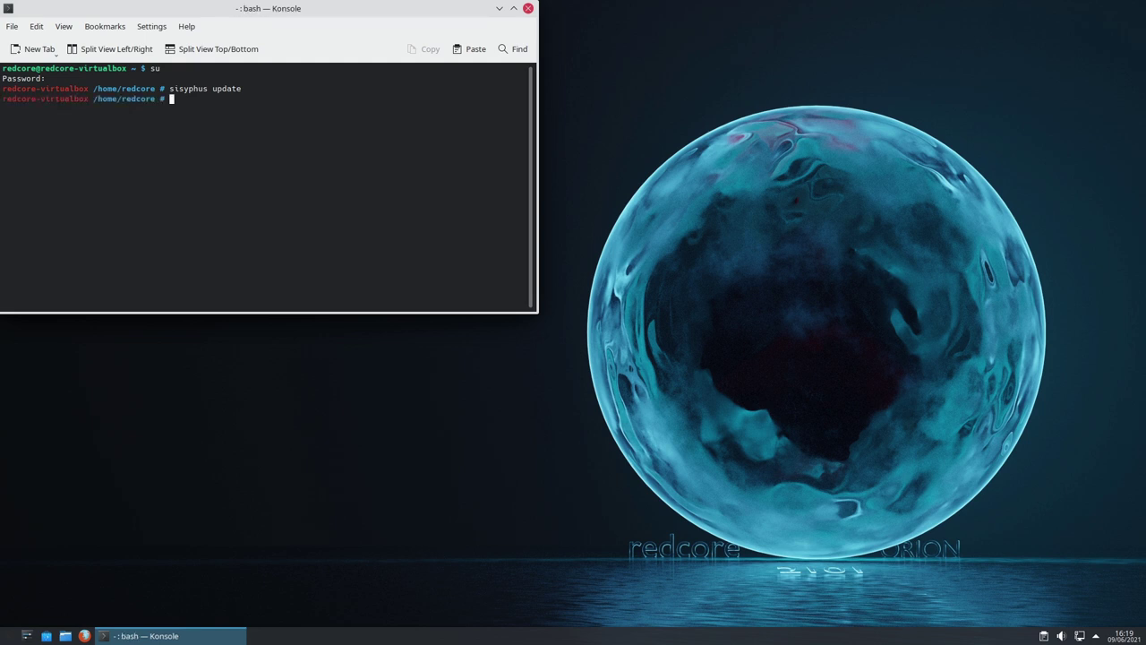
Step: Install Kdenlive by running "sisyphus install kdenlive" and accept the proposed packages with y
type("sisyphus install kdenlive")
key("Return")
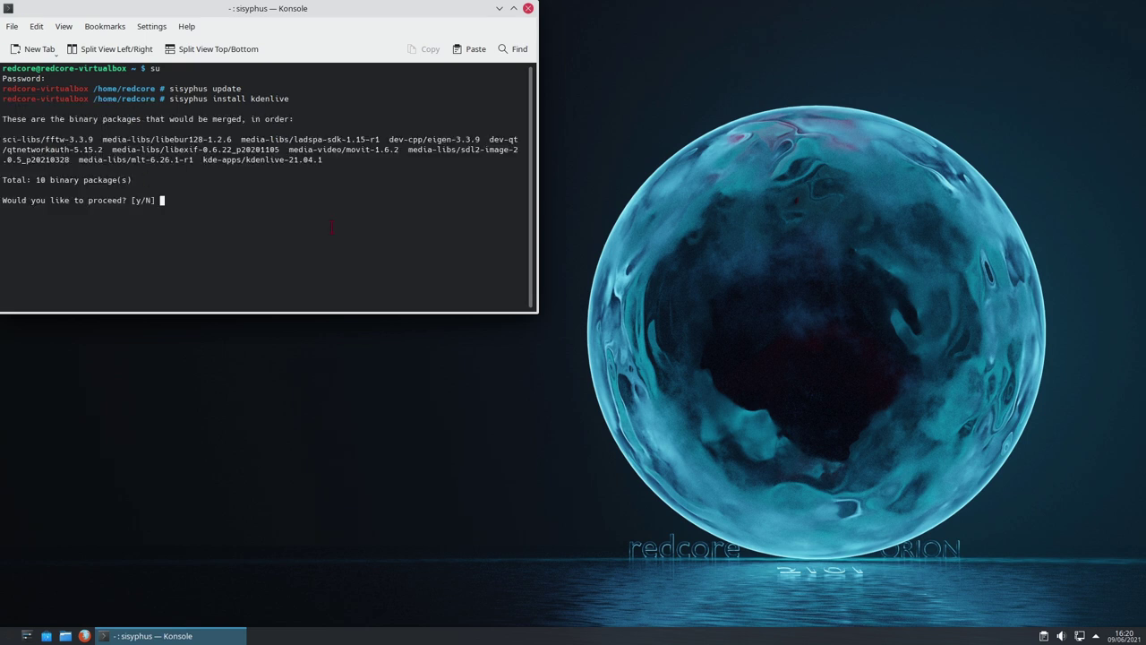
type("y")
key("Return")
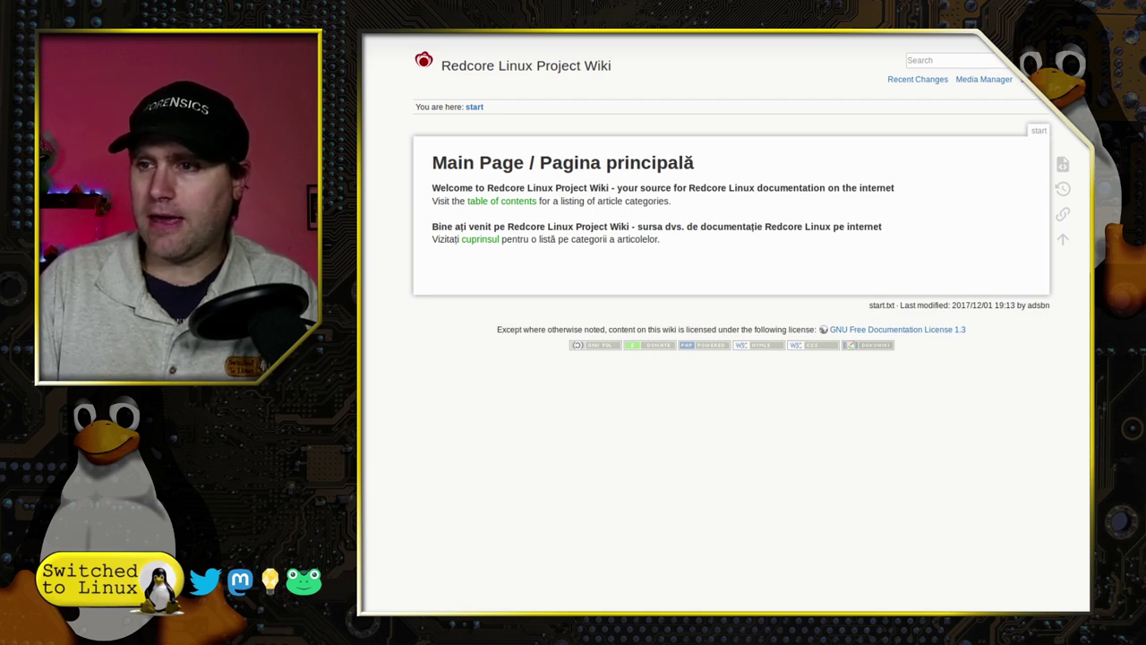
Step: Switch to the Redcore Linux Project Wiki, open its English table of contents and view the First steps article
left_click(477, 202)
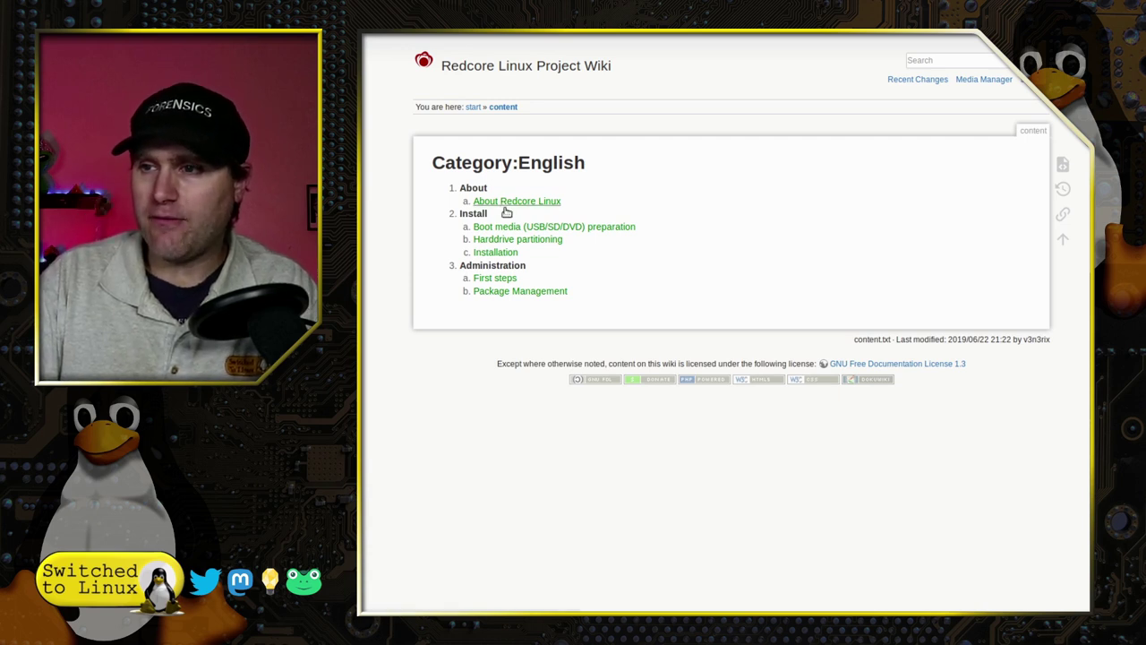
left_click(503, 278)
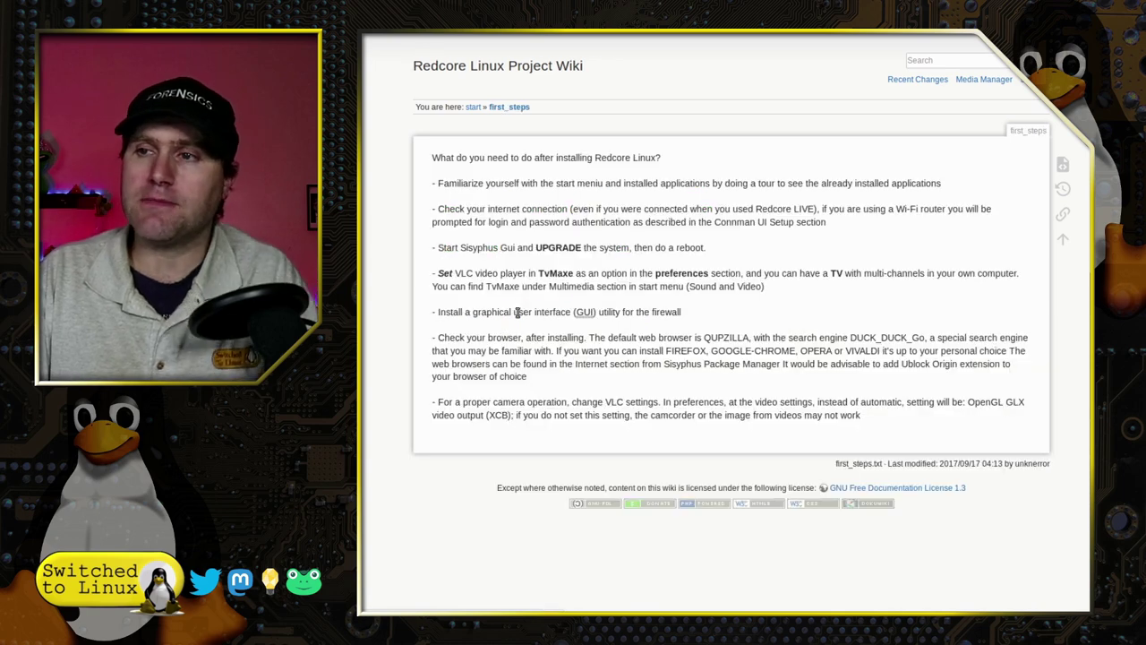